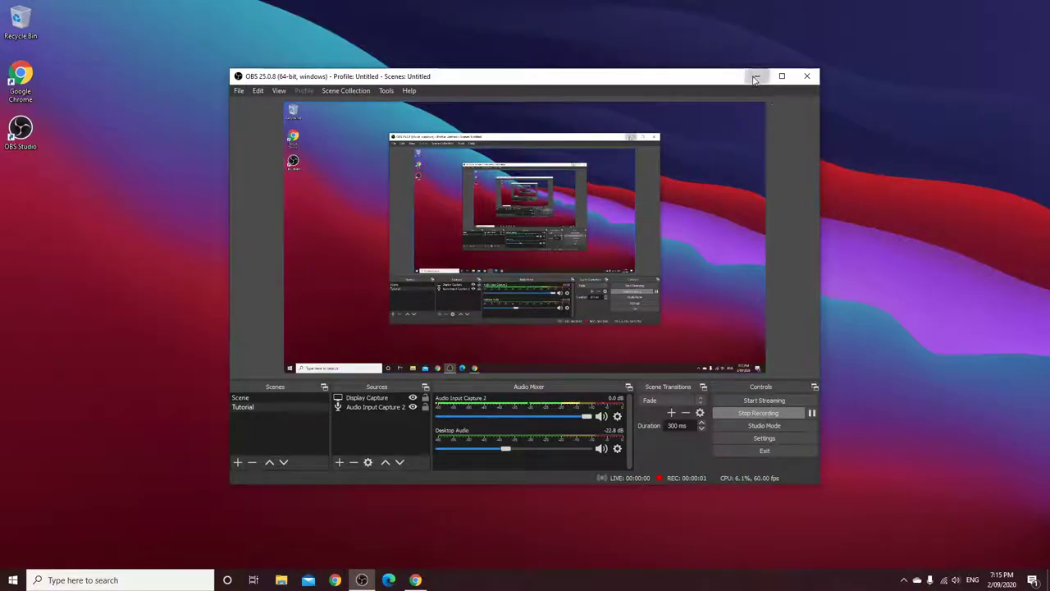
Search for "Ryzen master" in Chrome and open AMD's Ryzen Master Utility for Overclocking Control page.
click(756, 76)
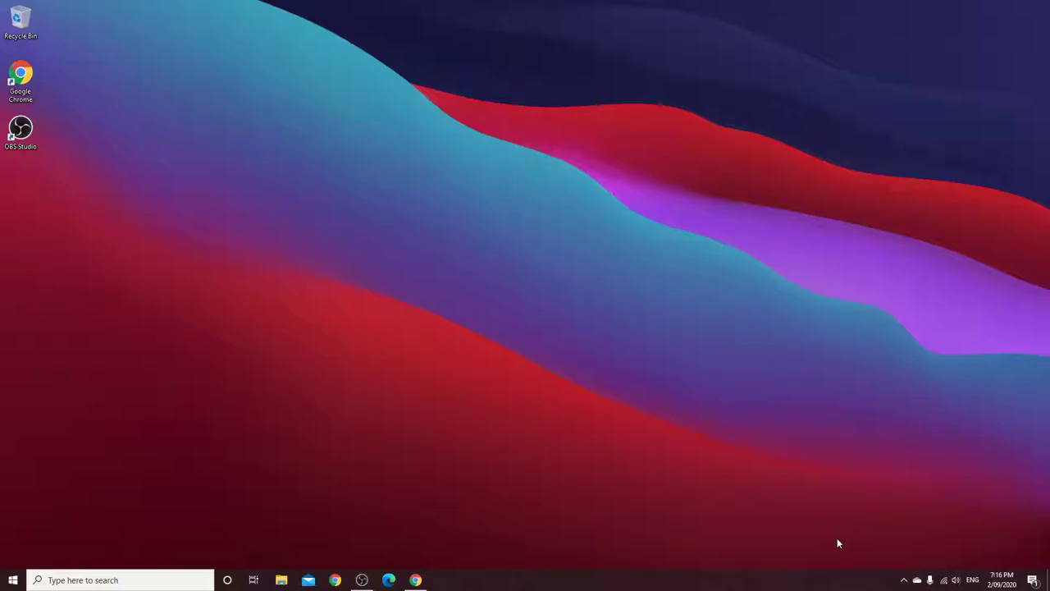
click(418, 579)
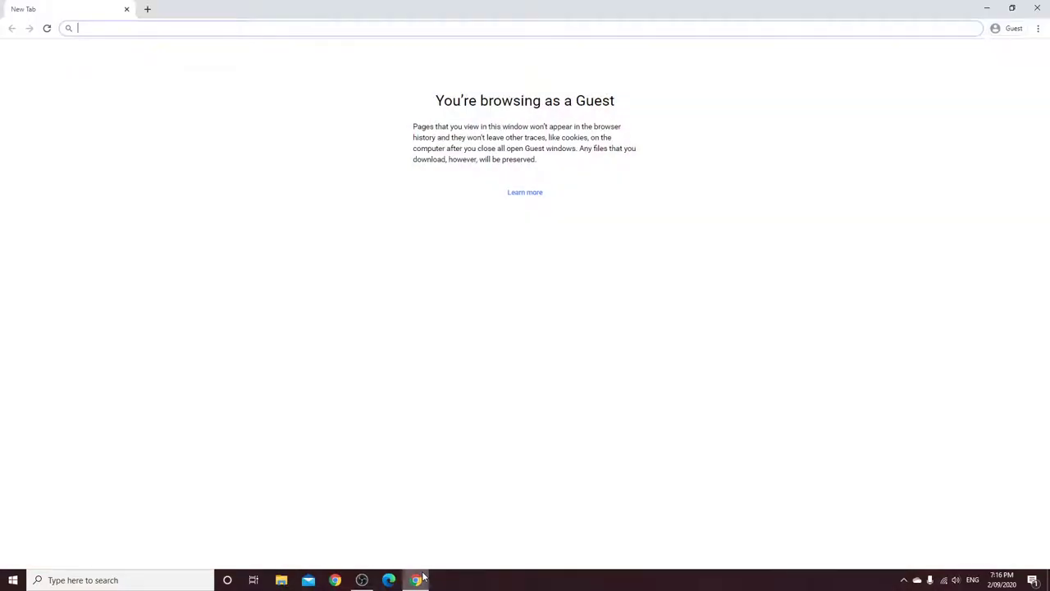
text(Ry)
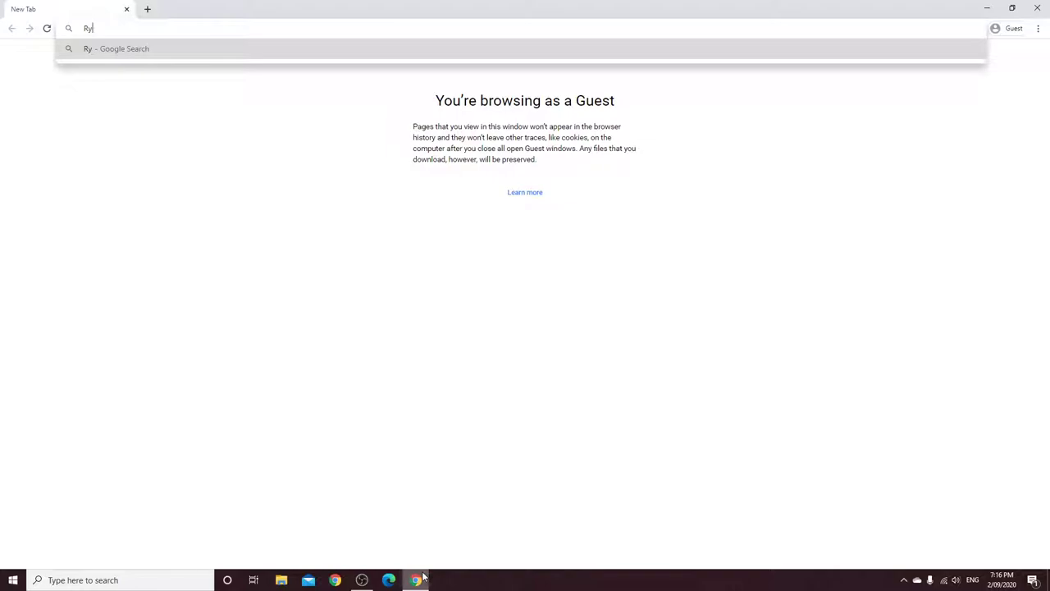
text(zen master)
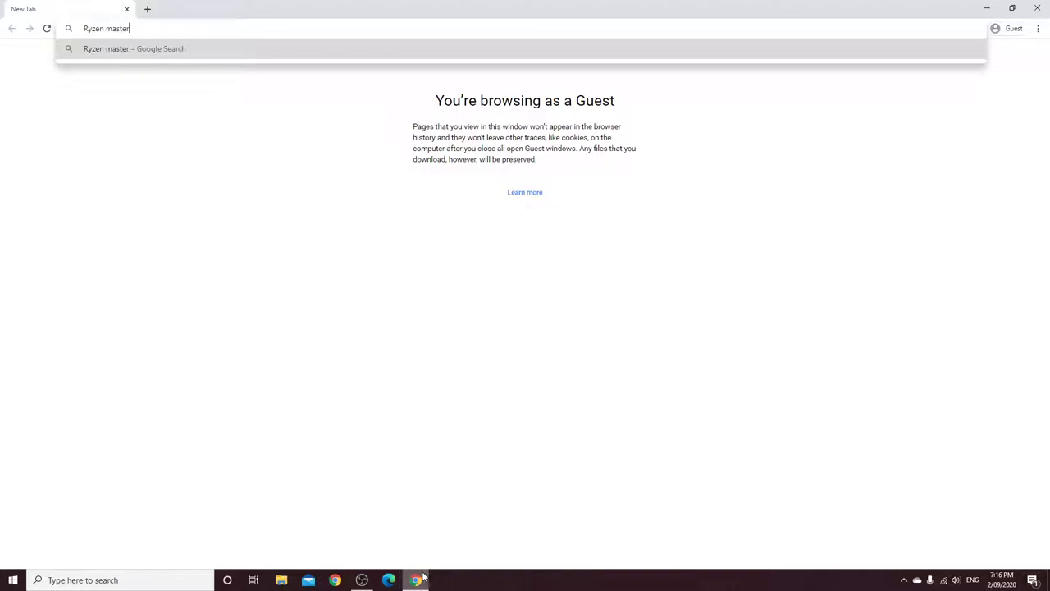
key(Return)
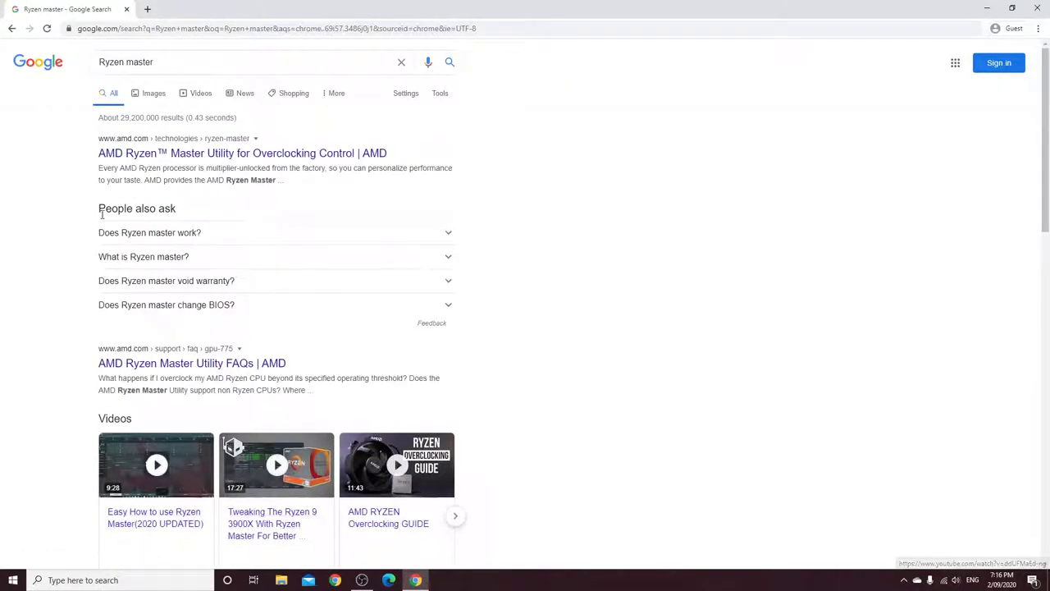
click(155, 157)
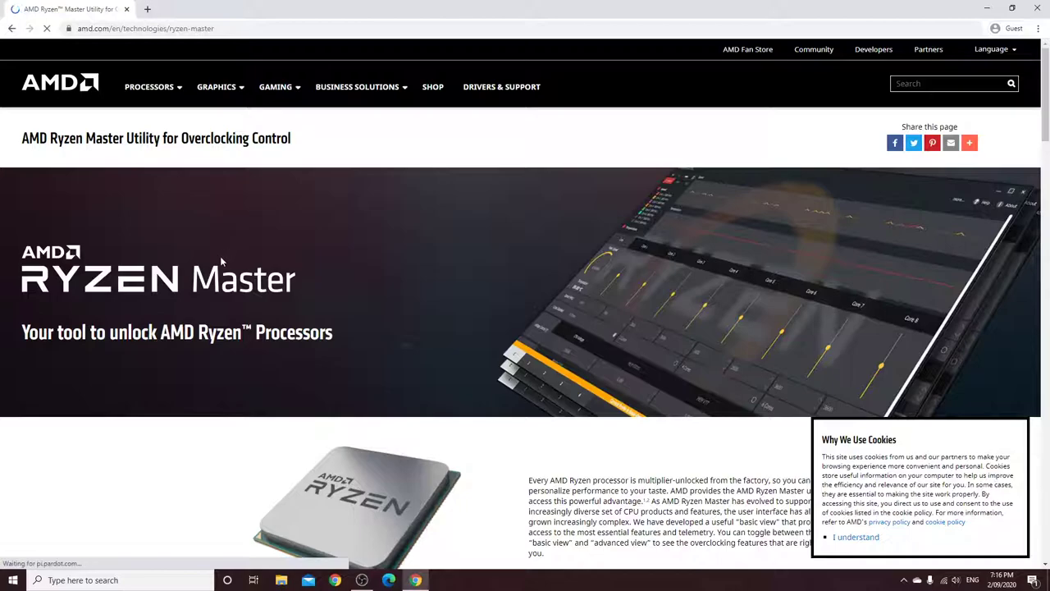
Download the AMD Ryzen Master installer from the end of the product page.
scroll(220, 256, down, 3)
scroll(222, 255, down, 20)
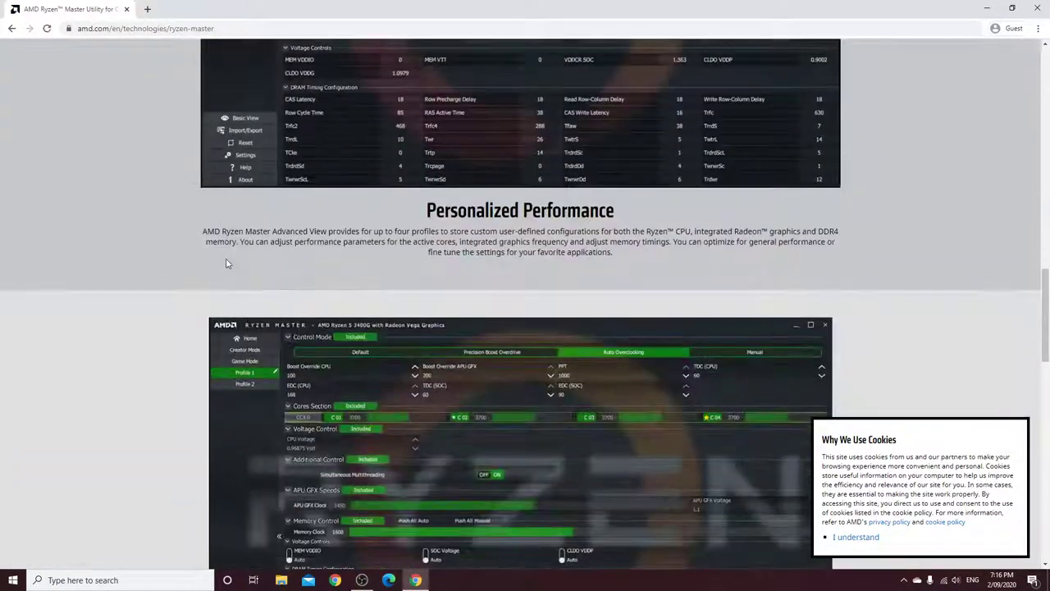
scroll(227, 264, down, 10)
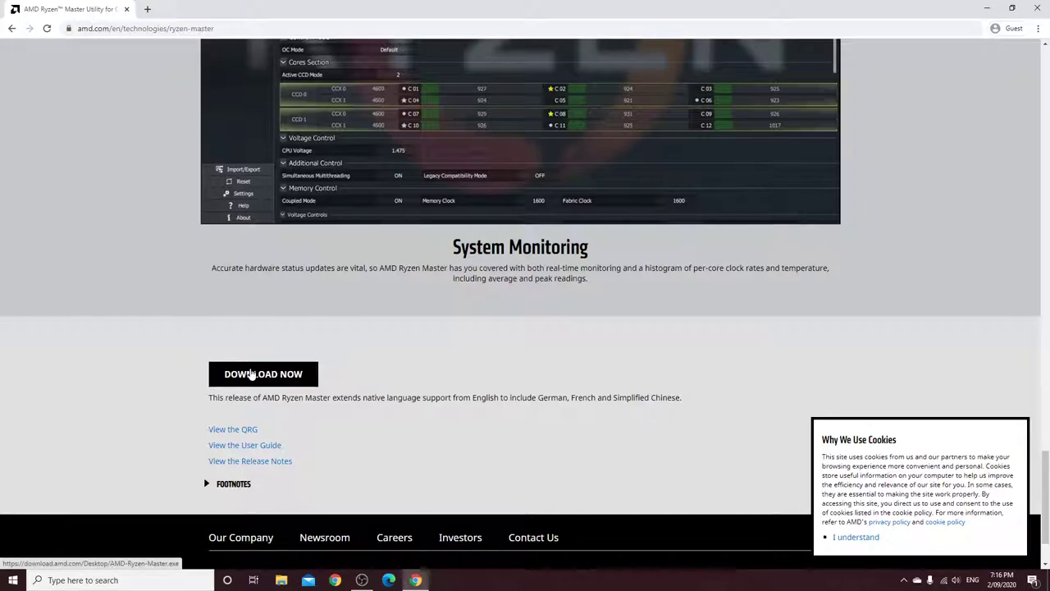
click(252, 374)
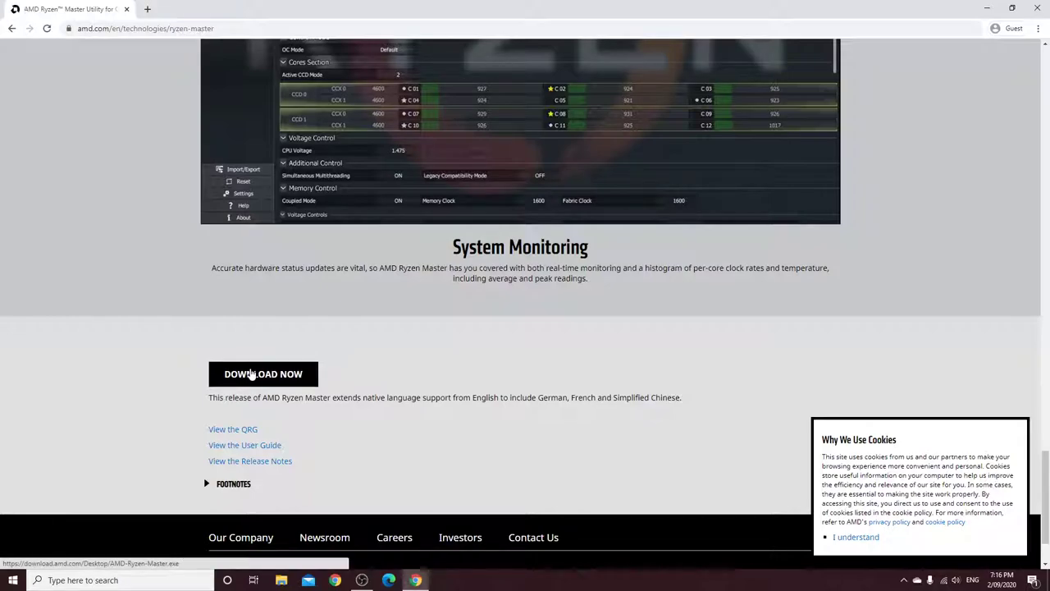
Minimise the OBS and Chrome windows and move the Ryzen Master installer window slightly up on the cleared desktop.
key(alt+Tab)
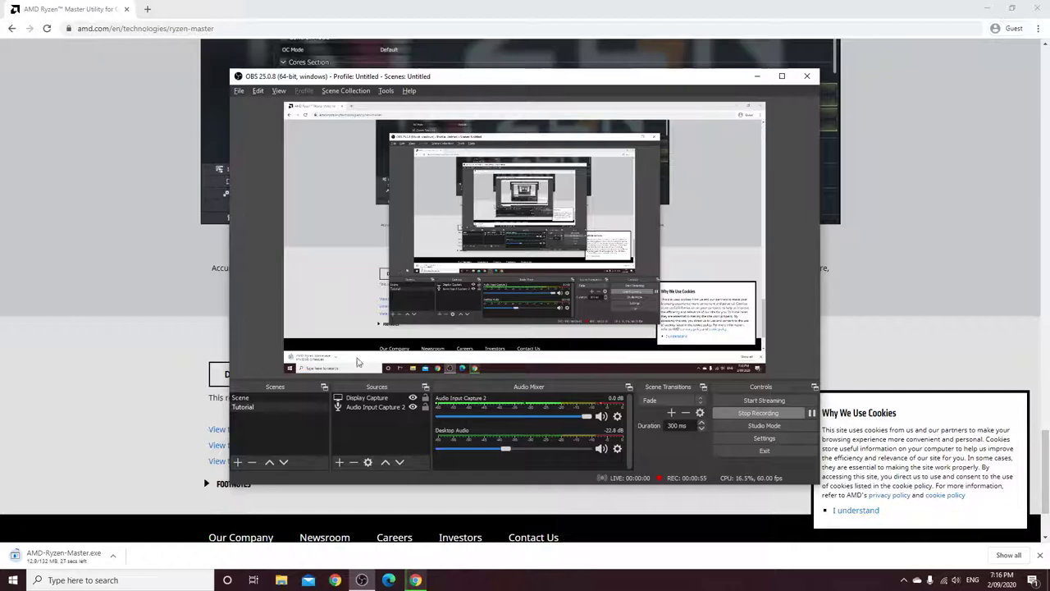
click(757, 75)
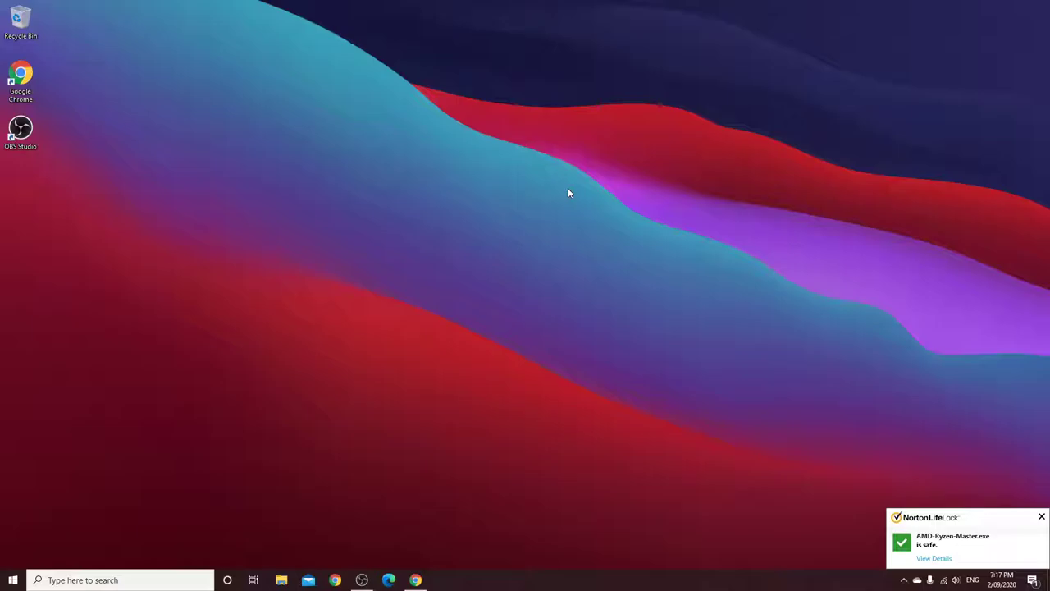
key(alt+Tab)
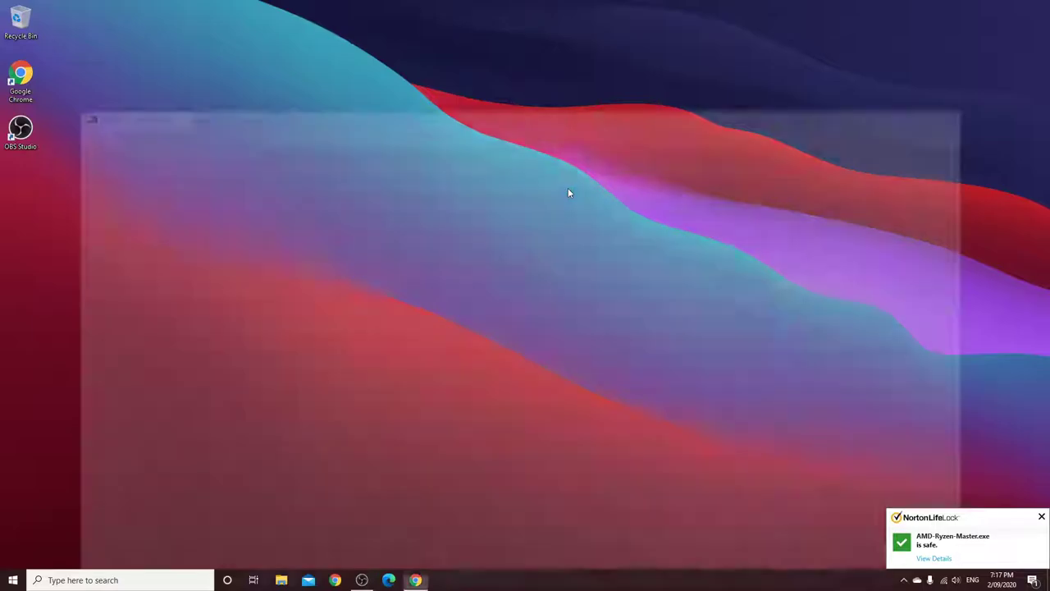
key(alt+Tab)
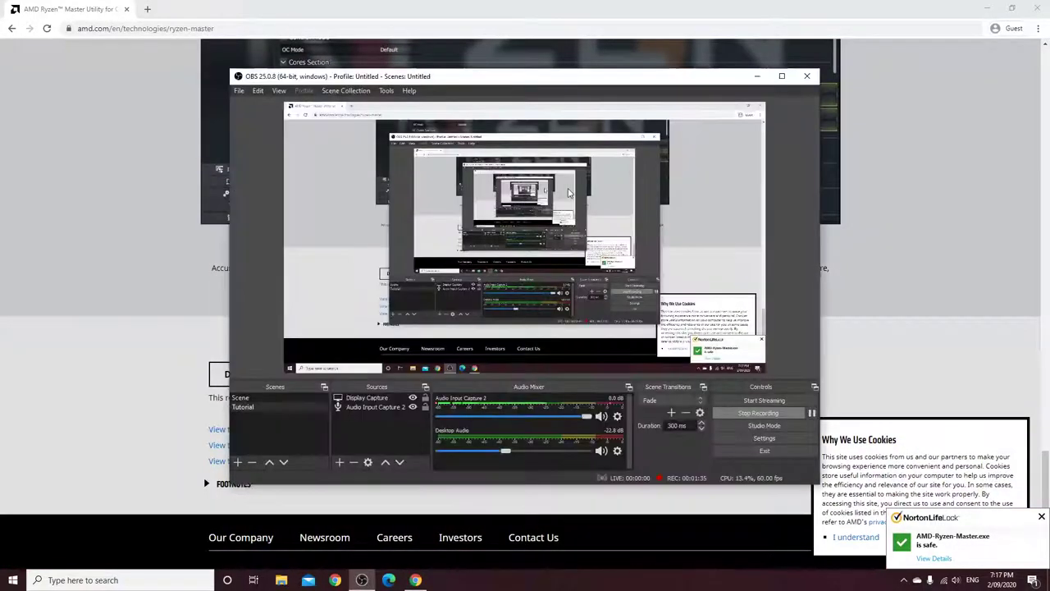
click(757, 75)
click(988, 7)
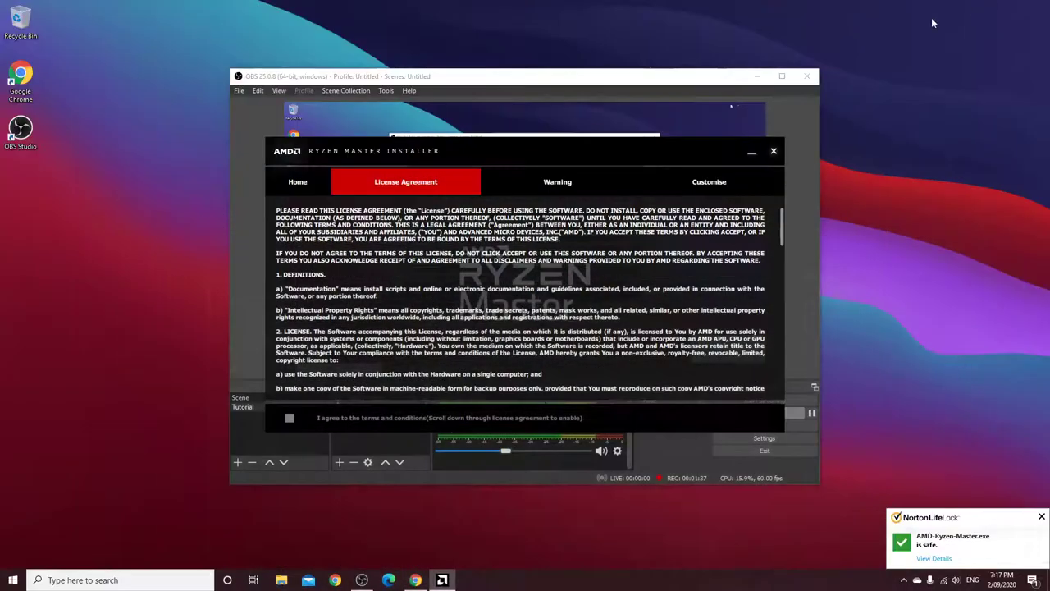
click(757, 76)
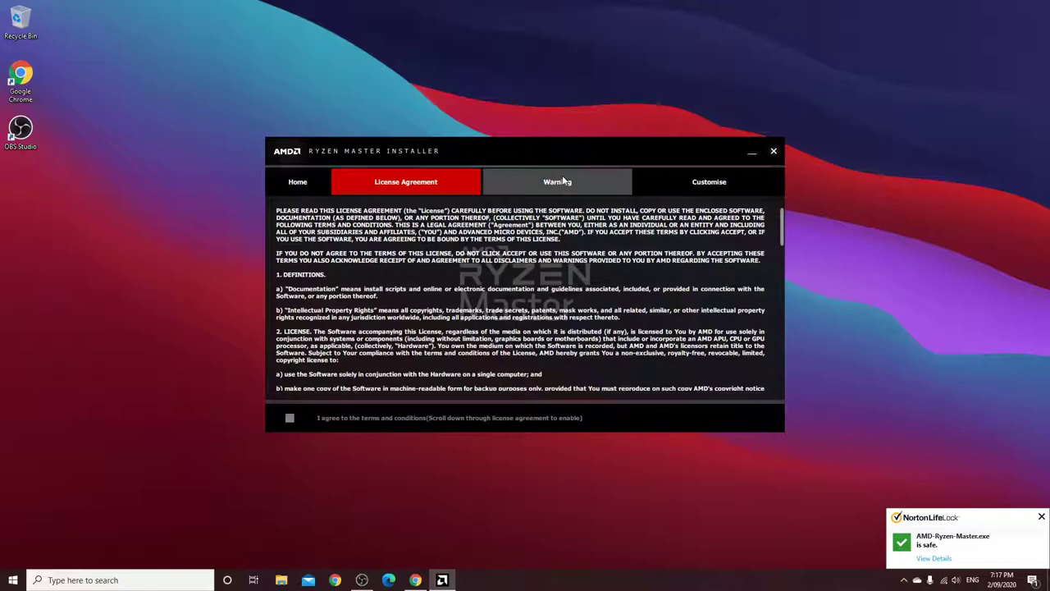
mouse_move(577, 150)
mouse_down()
mouse_move(576, 193)
mouse_move(613, 144)
mouse_move(568, 137)
mouse_up()
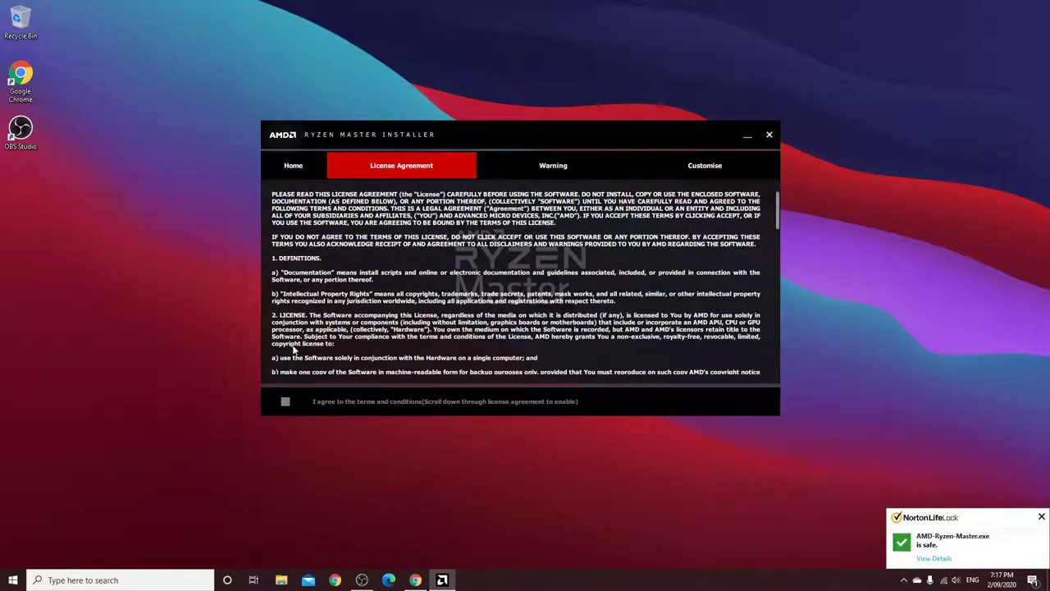
Read through and agree to the license terms, then install Ryzen Master.
scroll(294, 350, down, 15)
scroll(306, 349, down, 2)
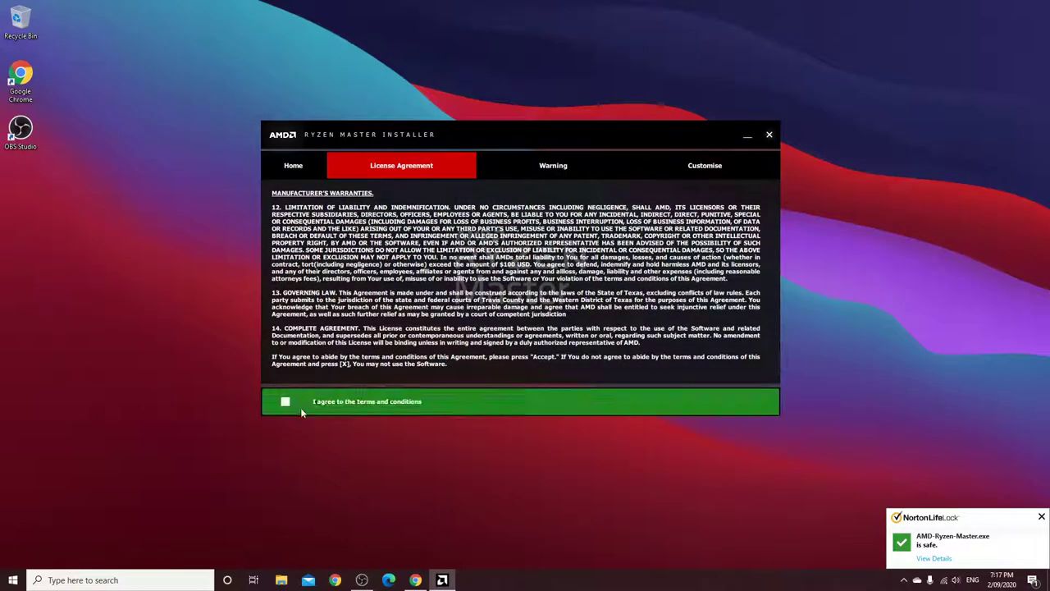
click(301, 401)
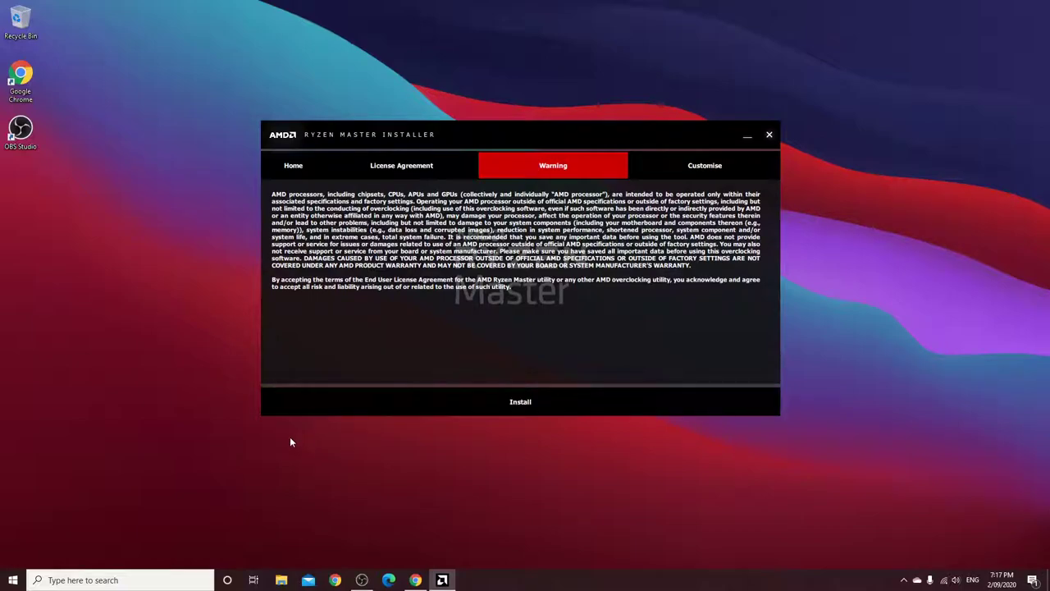
click(533, 410)
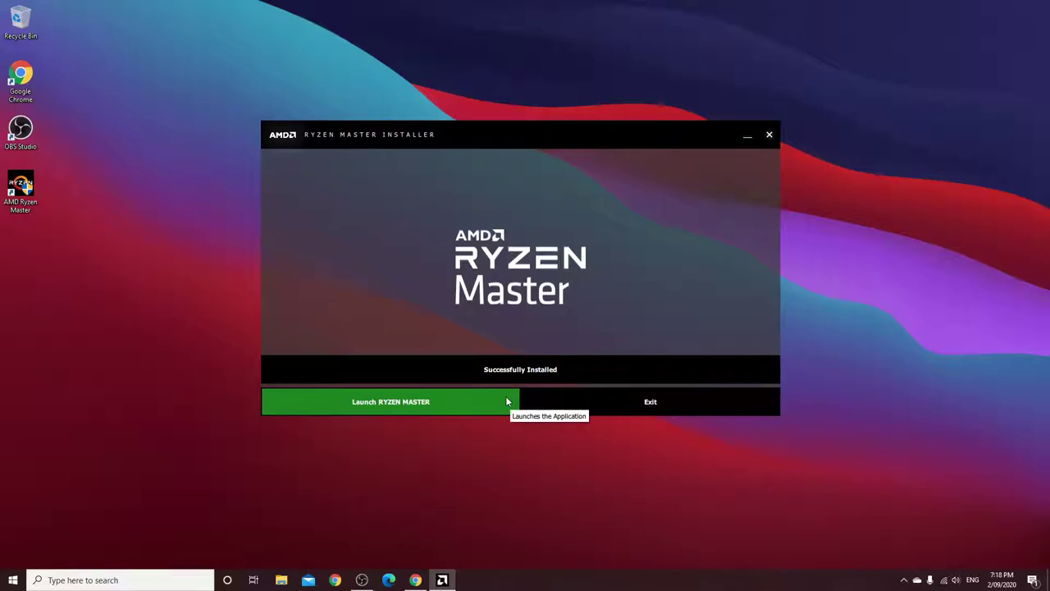
Launch Ryzen Master, accepting its overclocking warning, and switch it to Advanced View.
click(506, 401)
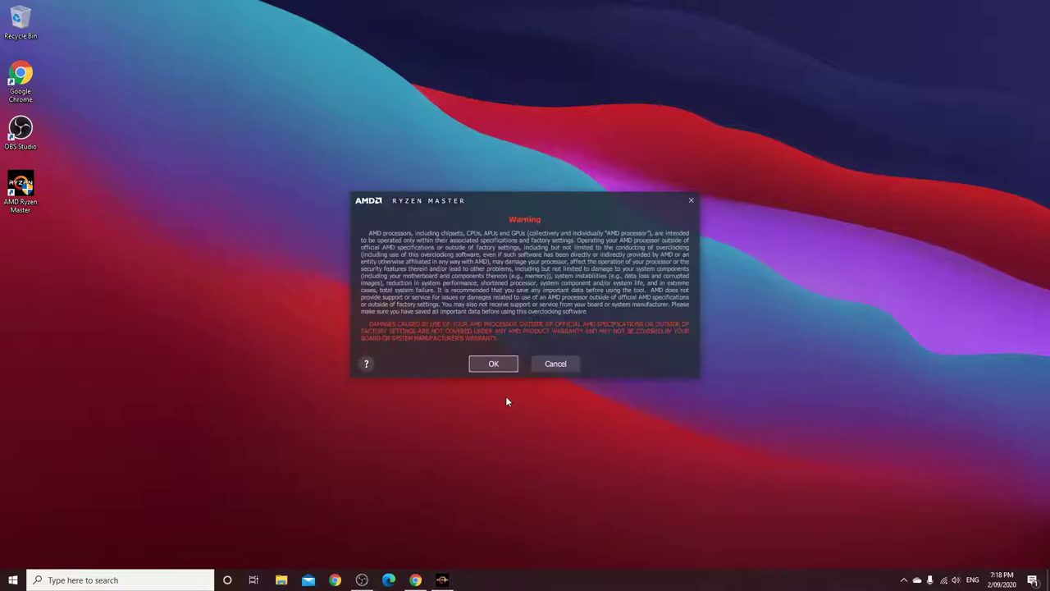
click(500, 369)
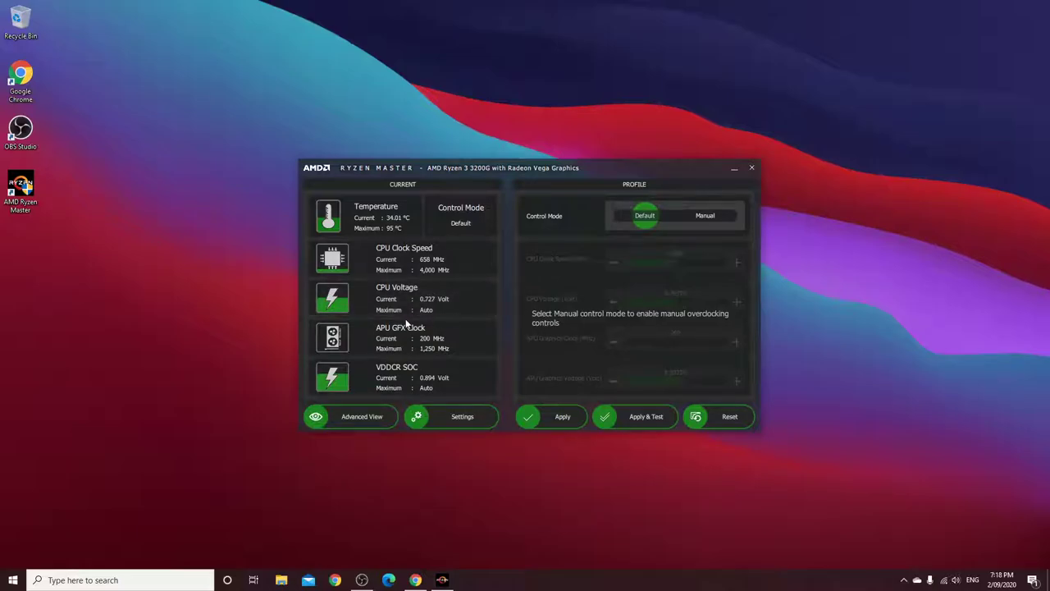
click(370, 418)
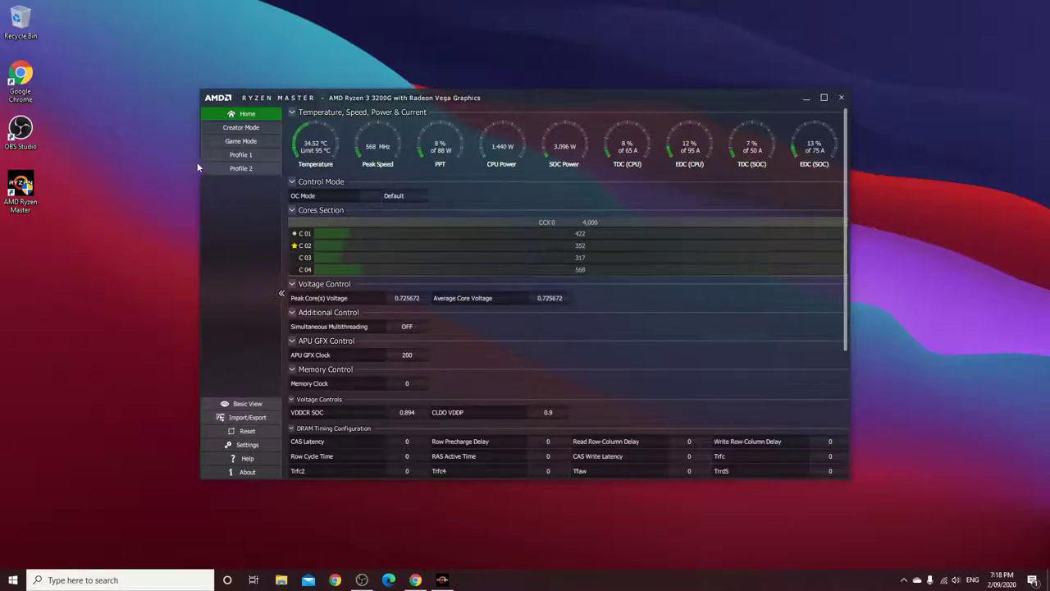
Set Profile 2 to Manual control mode and exclude APU GFX Control from it.
click(226, 170)
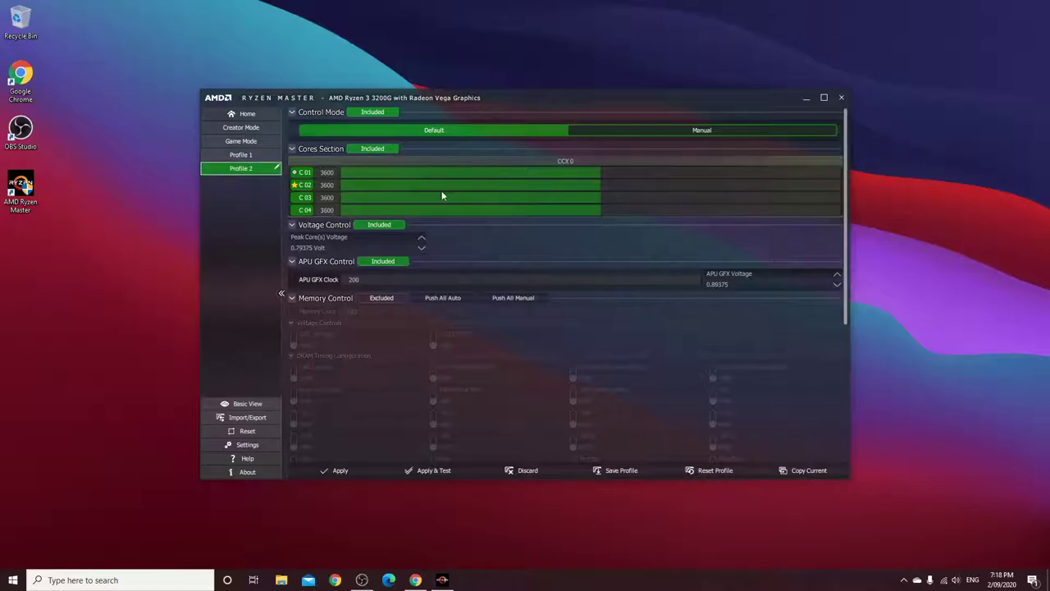
click(621, 131)
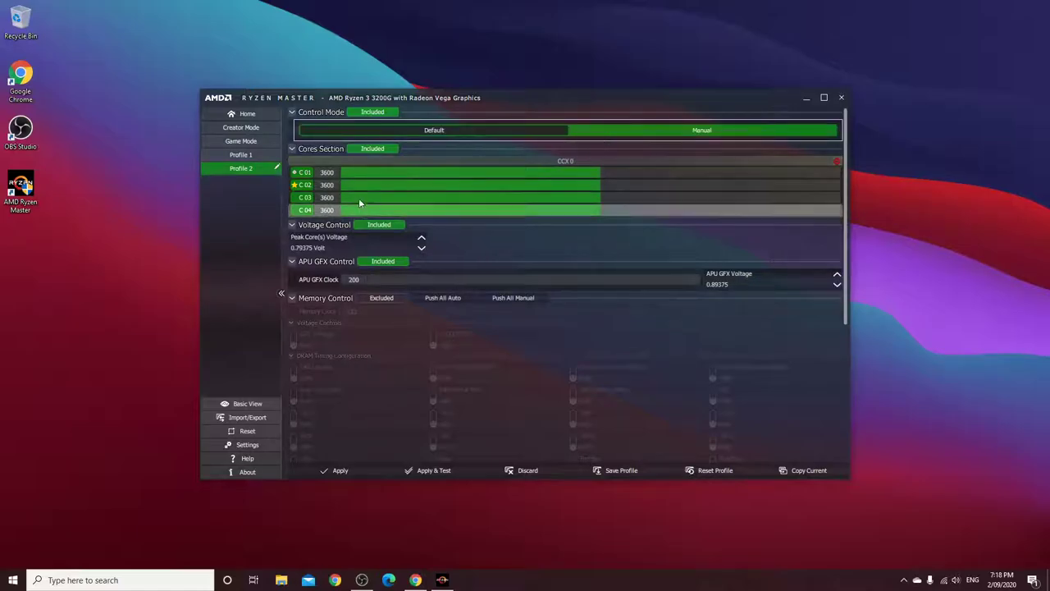
click(379, 262)
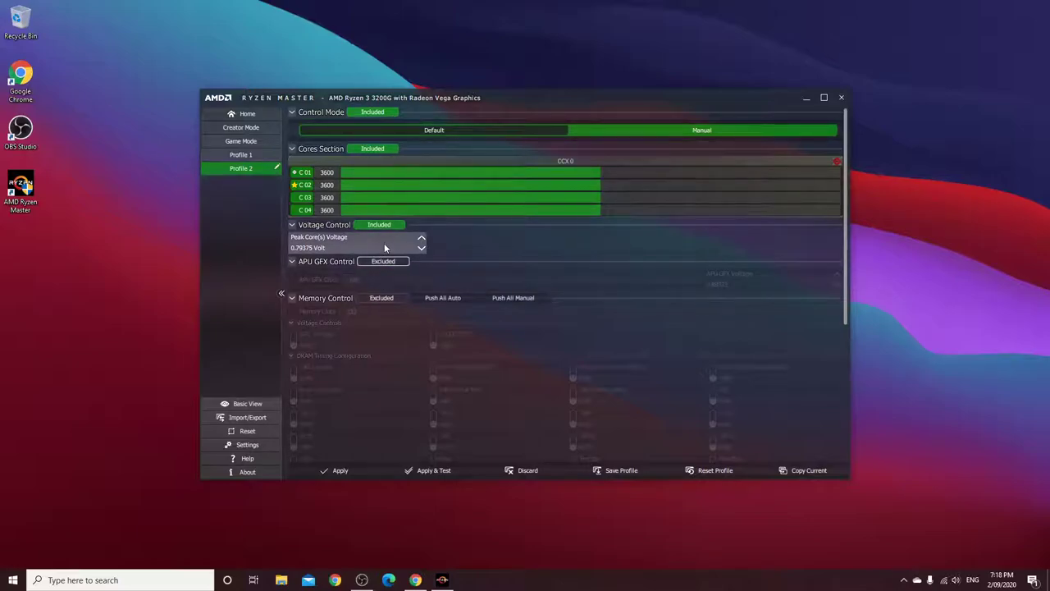
Set the clock speed of all four CPU cores in Profile 2 to 4000 MHz.
click(328, 173)
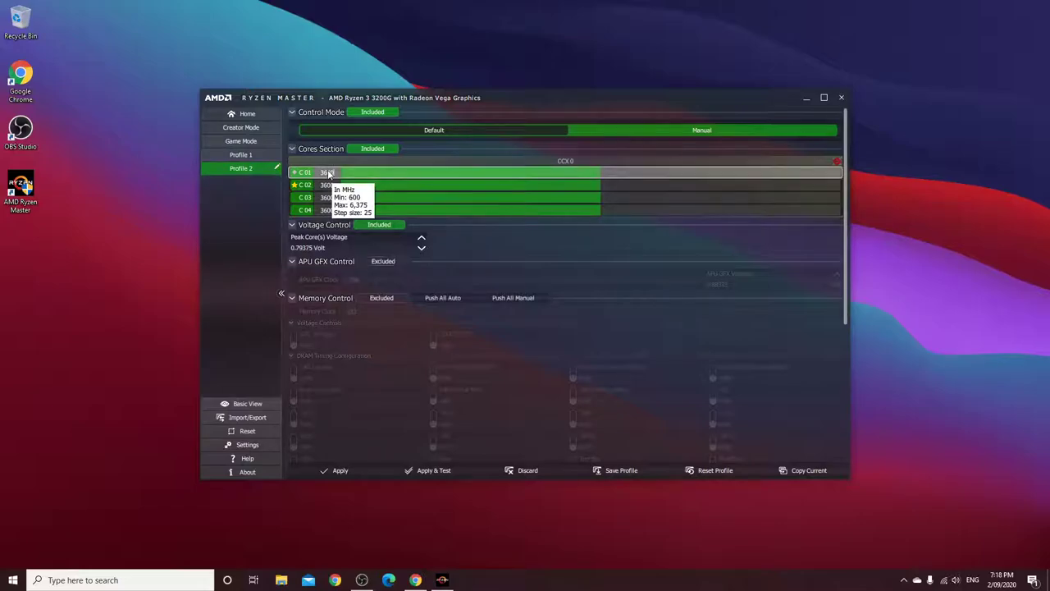
key(BackSpace)
text(4000)
click(635, 183)
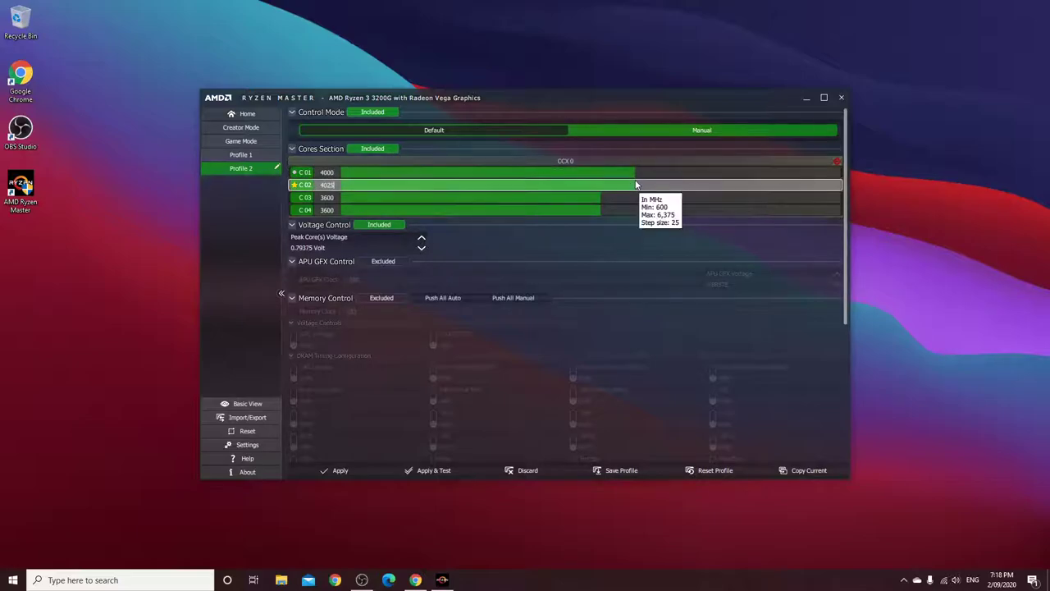
click(634, 185)
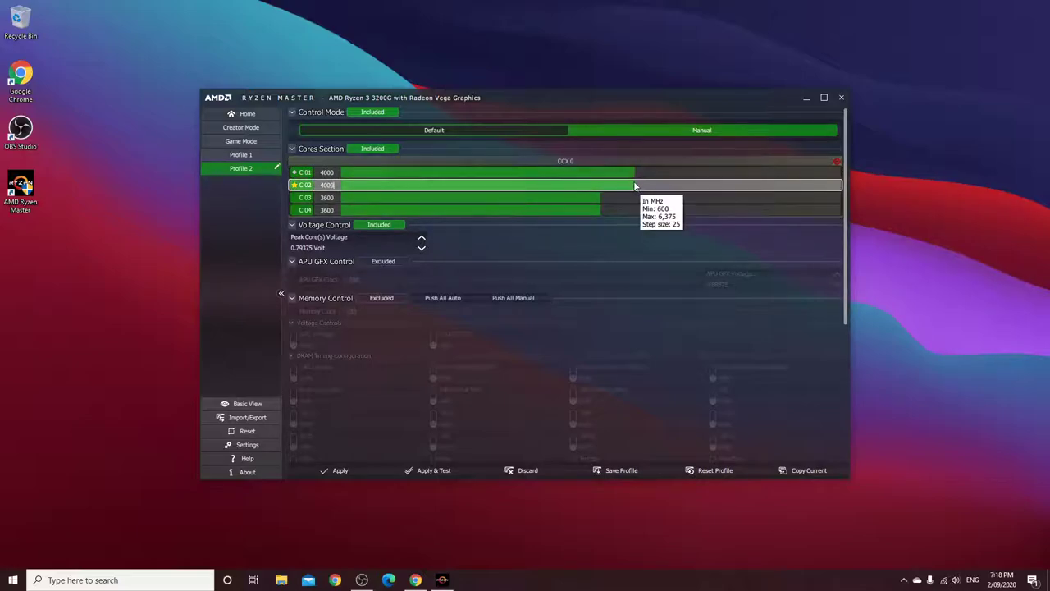
click(633, 197)
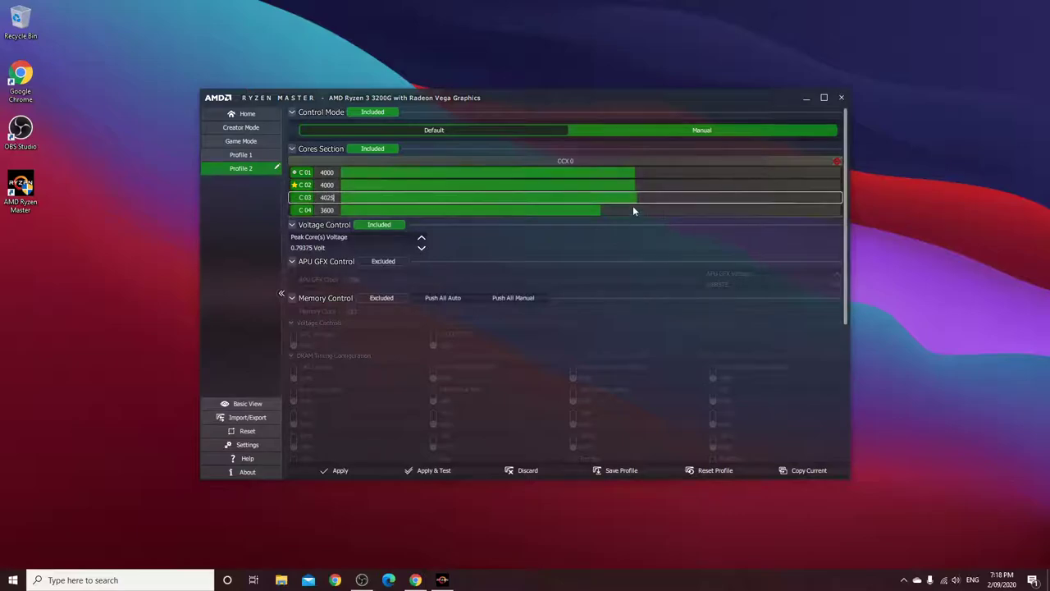
click(631, 194)
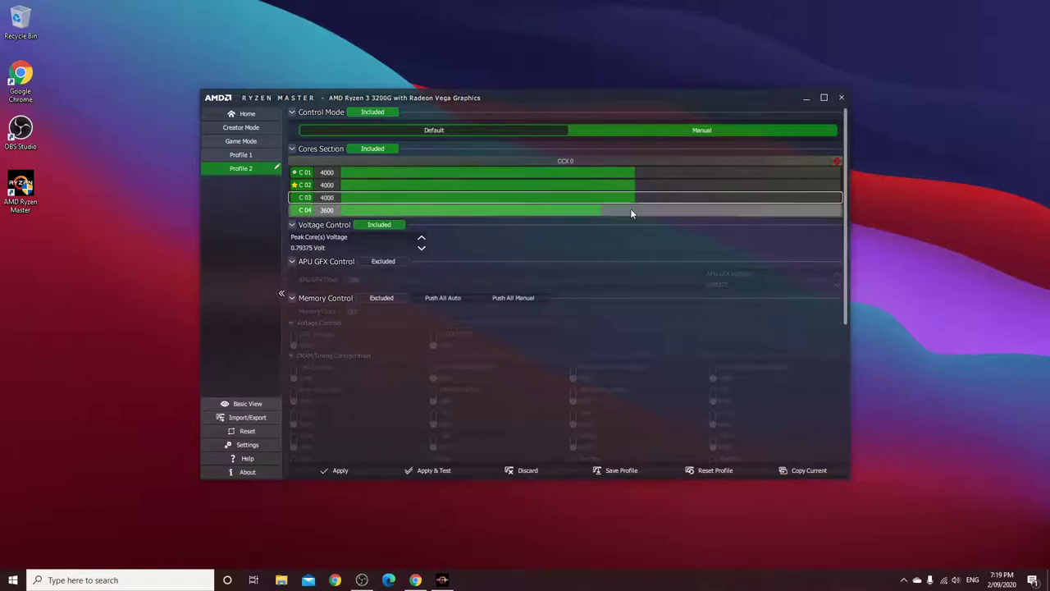
click(630, 210)
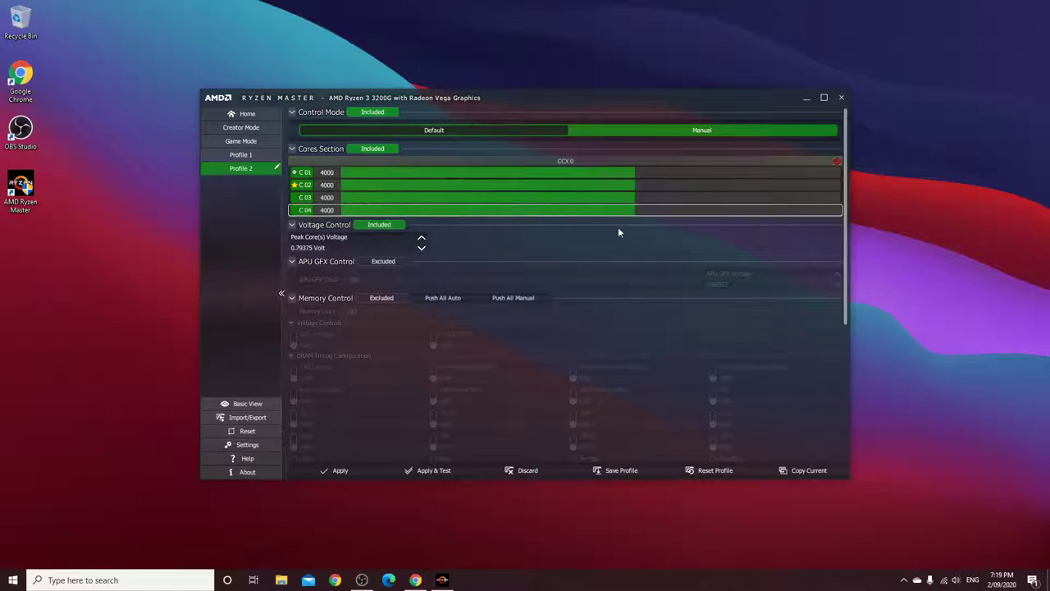
click(421, 238)
click(421, 238)
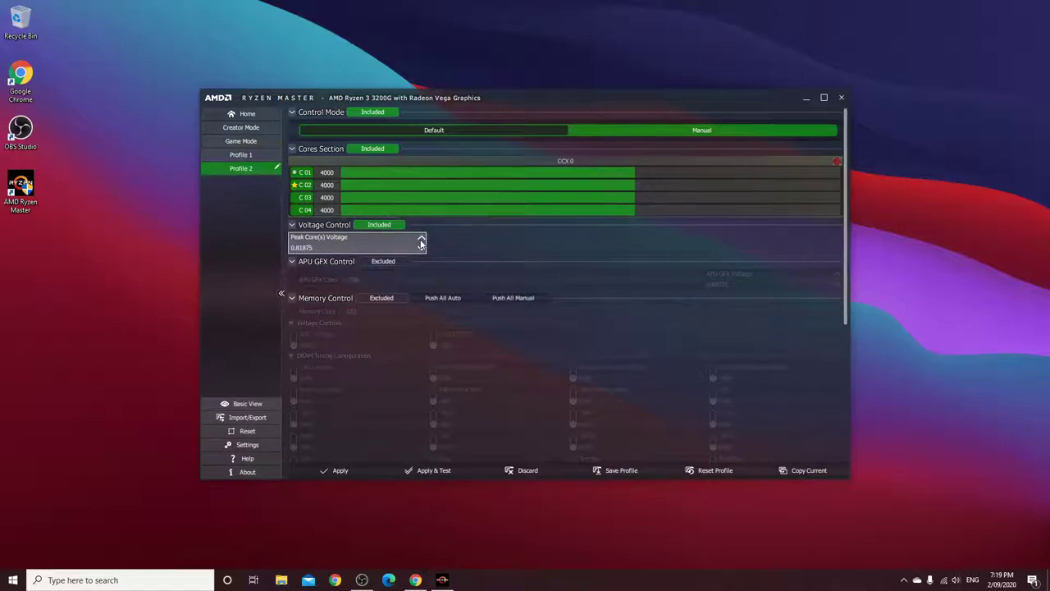
click(421, 238)
Set the peak core voltage to 1.35 V and apply Profile 2.
key(BackSpace)
key(BackSpace)
key(BackSpace)
key(BackSpace)
key(BackSpace)
key(BackSpace)
key(BackSpace)
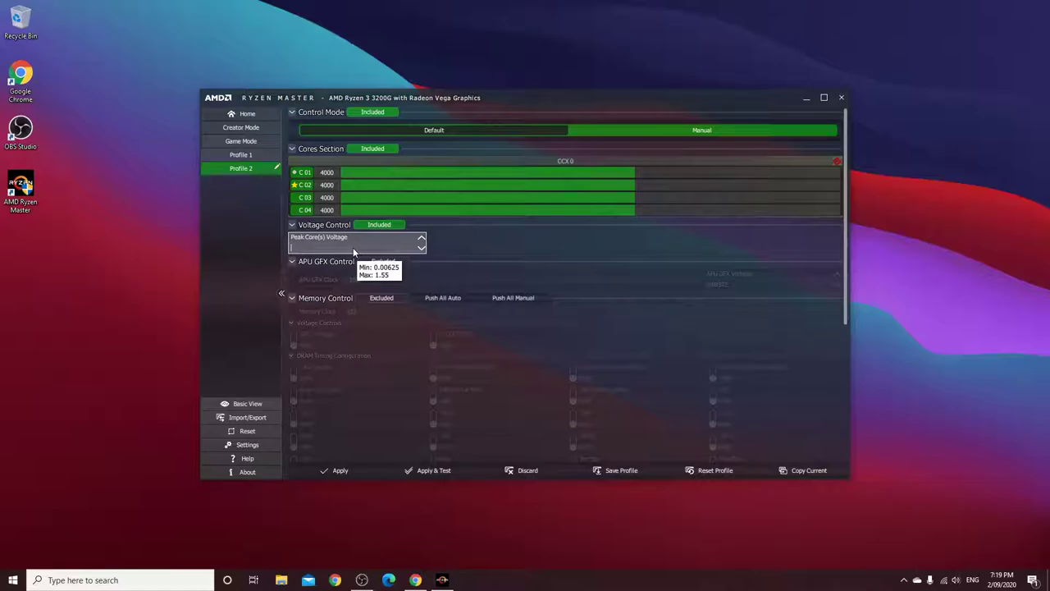
text(1.35)
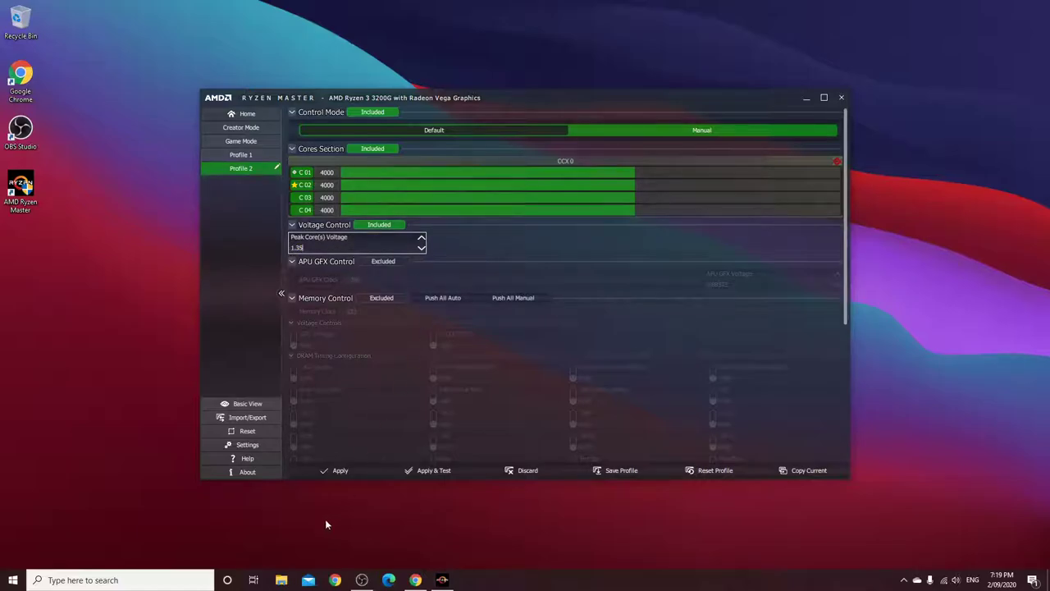
click(343, 470)
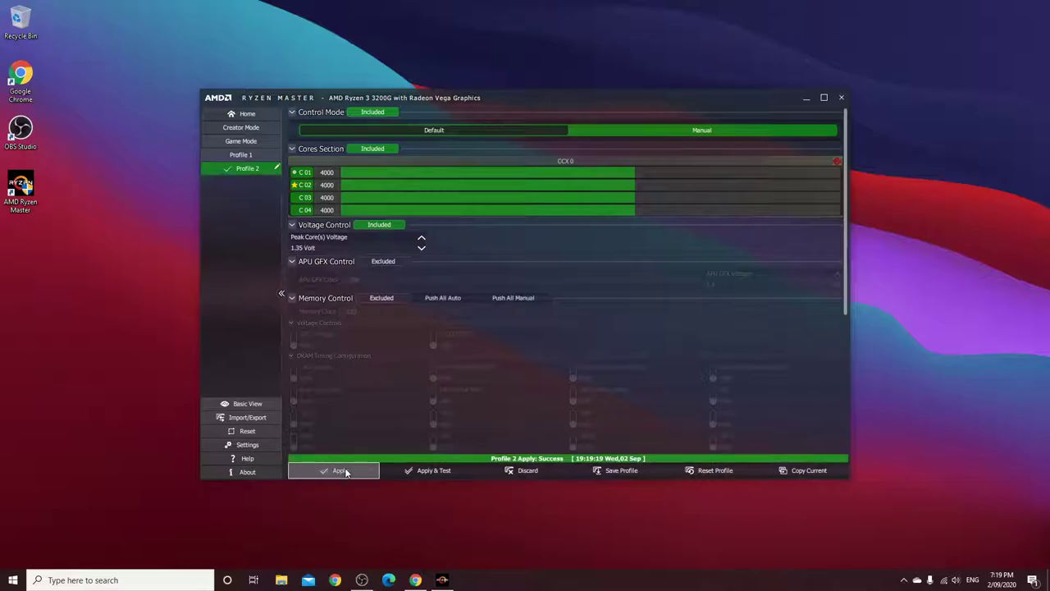
Reapply Profile 2 with its current core clock and voltage settings.
click(349, 471)
right_click(520, 579)
click(489, 579)
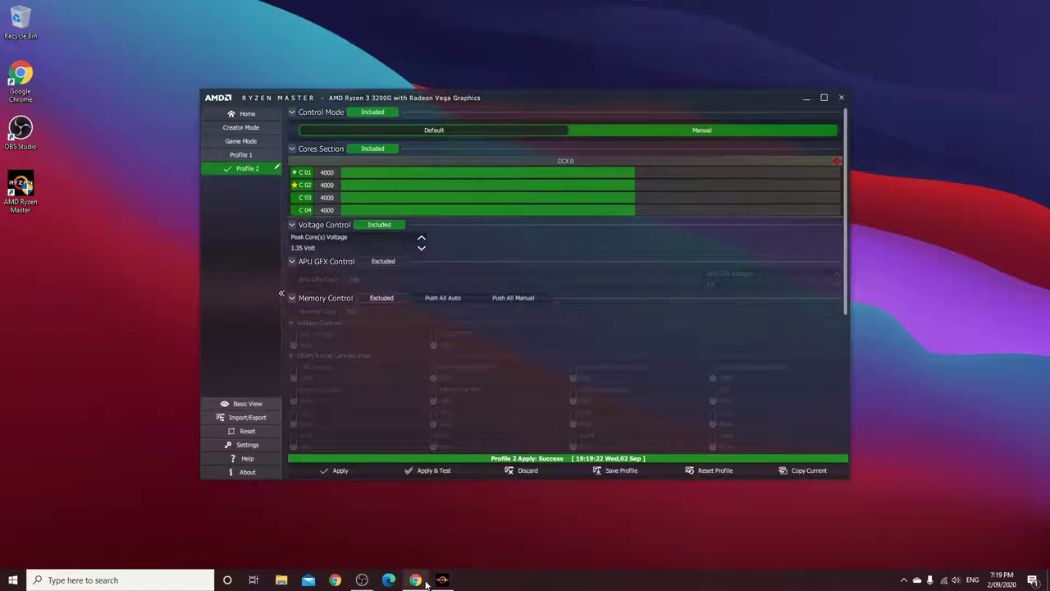
Switch to Chrome, search Google for "cpu benchmark" in the empty tab, and close that tab.
click(416, 581)
click(153, 10)
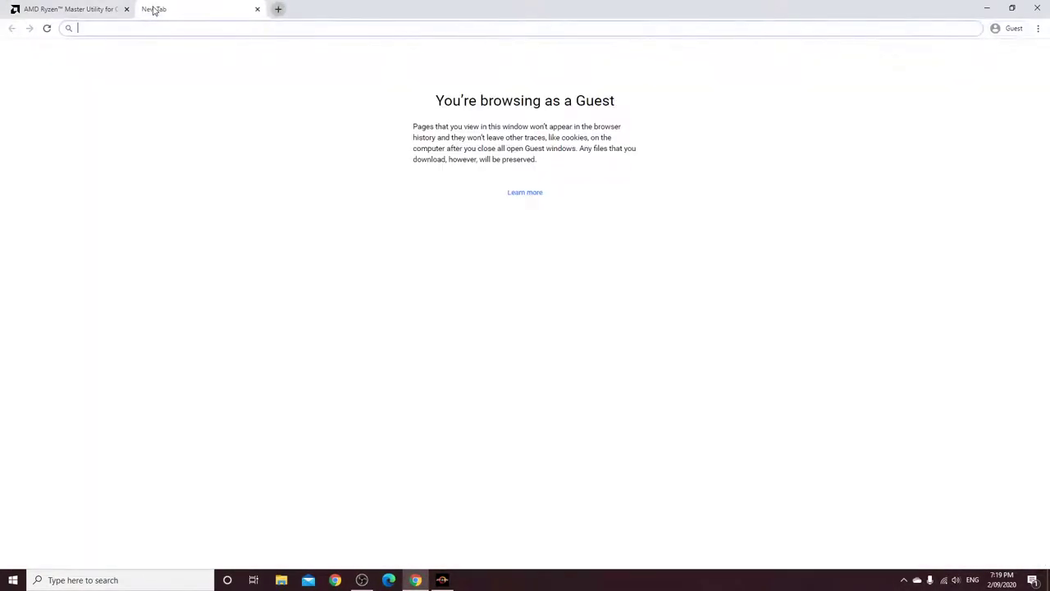
text(cpu)
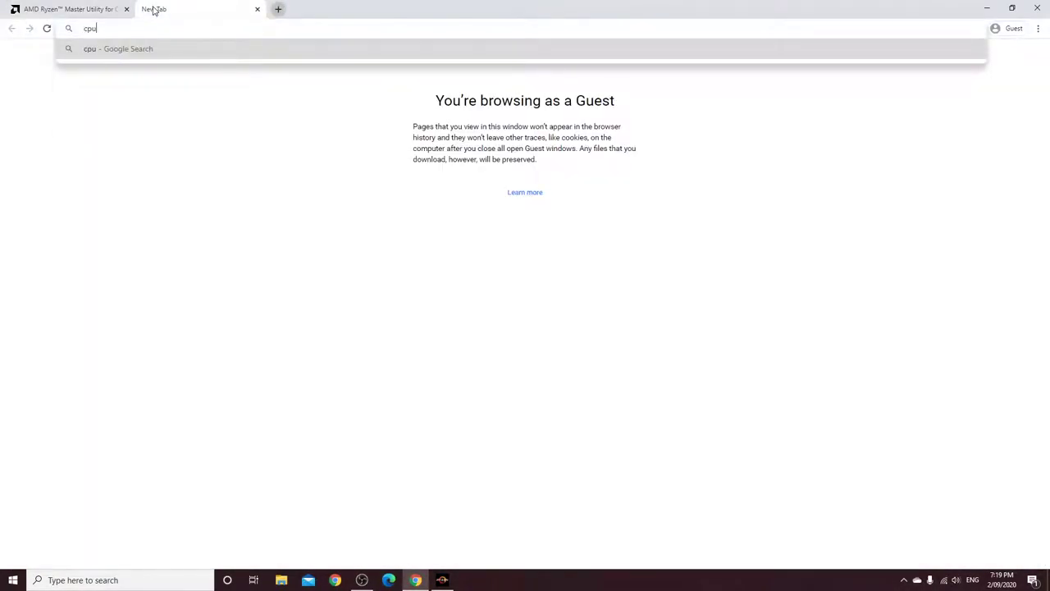
text( benchmark)
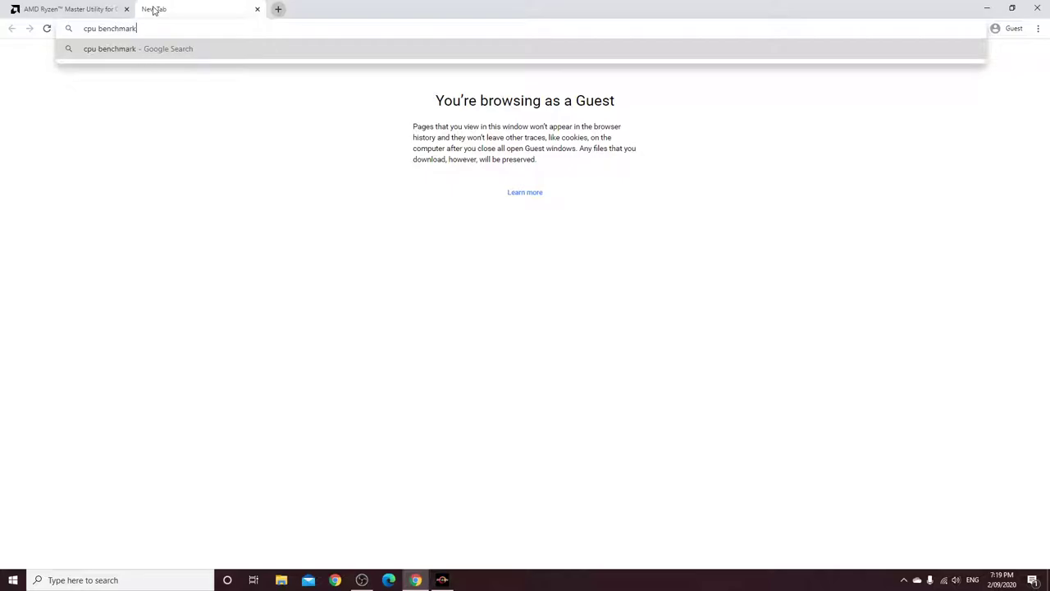
key(Return)
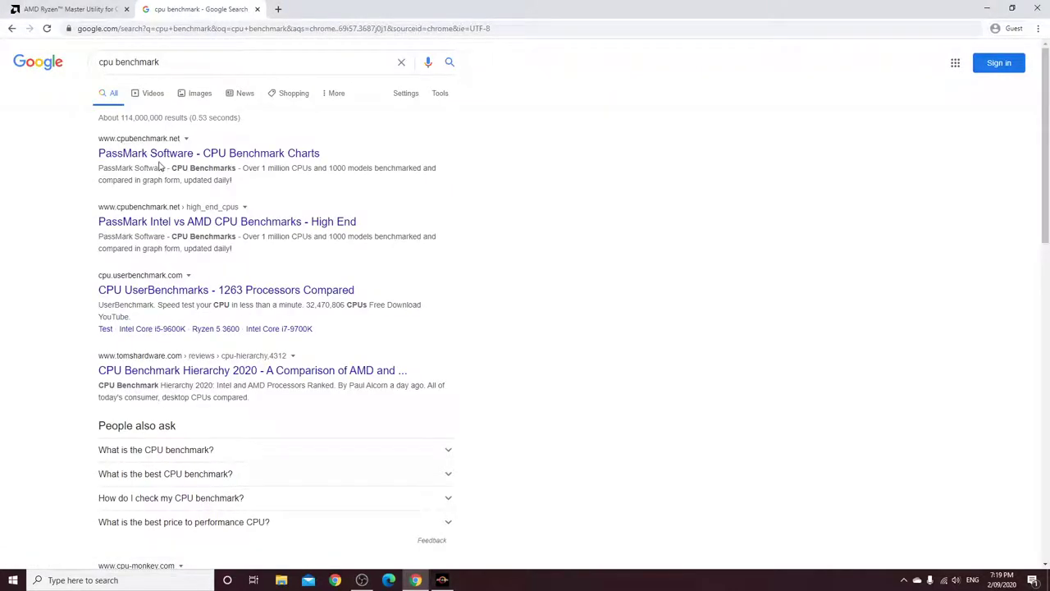
click(256, 9)
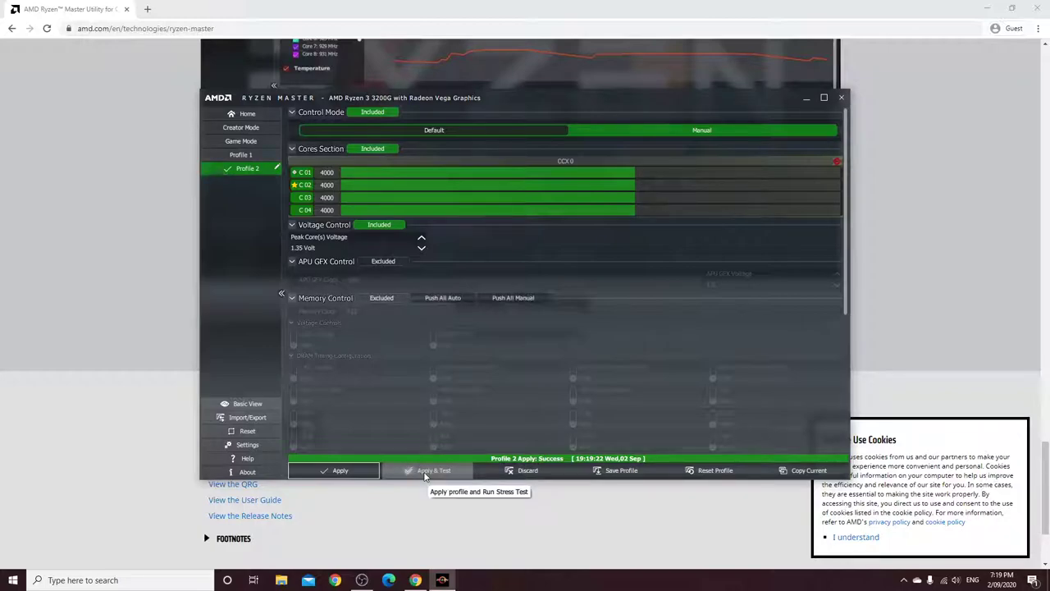
Apply Profile 2 in Ryzen Master with a stress test, briefly checking OBS Studio while the test runs.
click(425, 474)
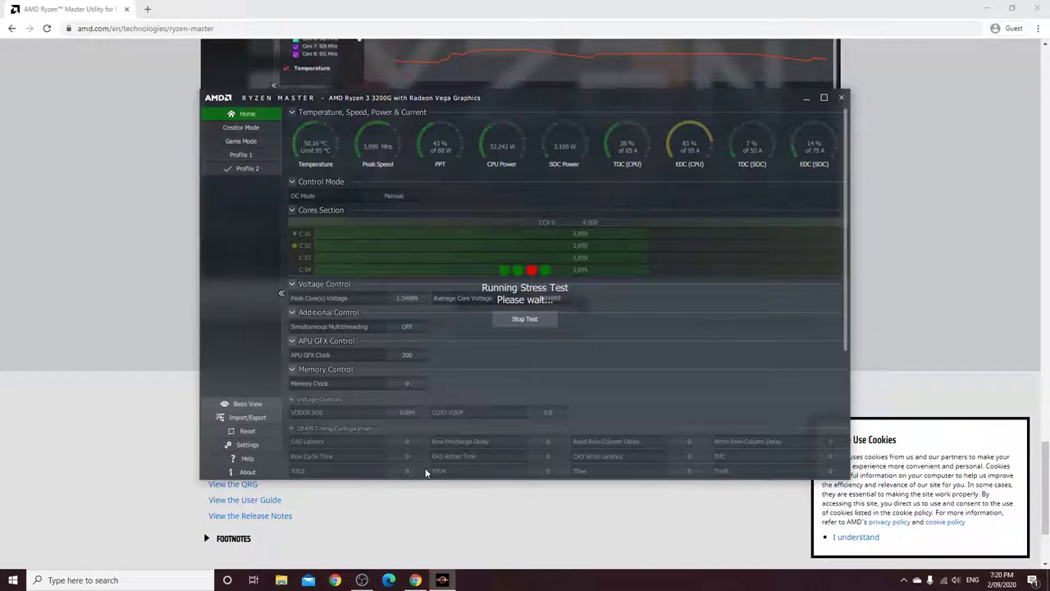
mouse_move(361, 580)
click(361, 537)
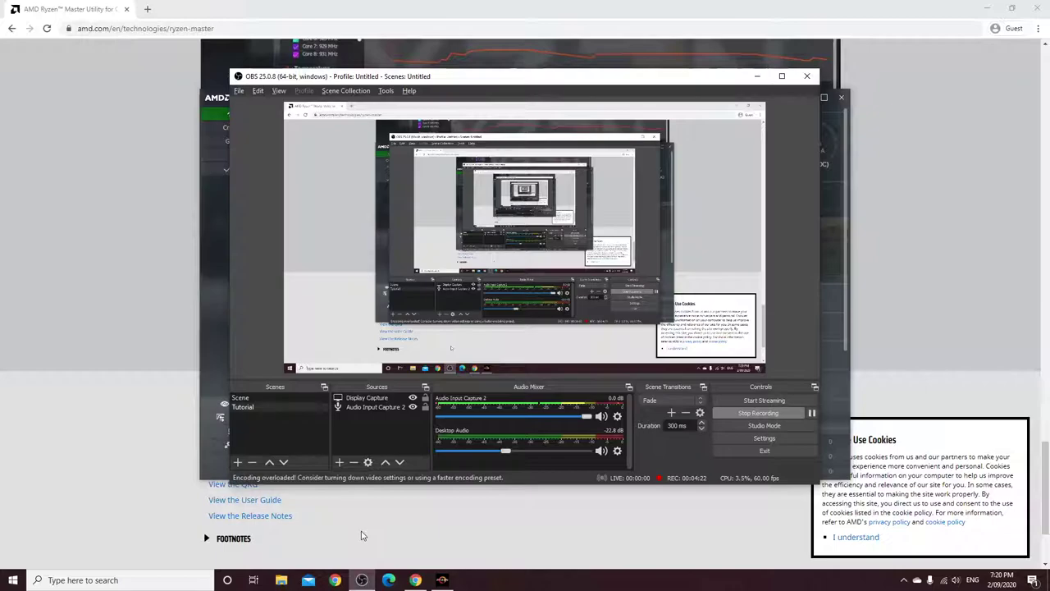
click(210, 476)
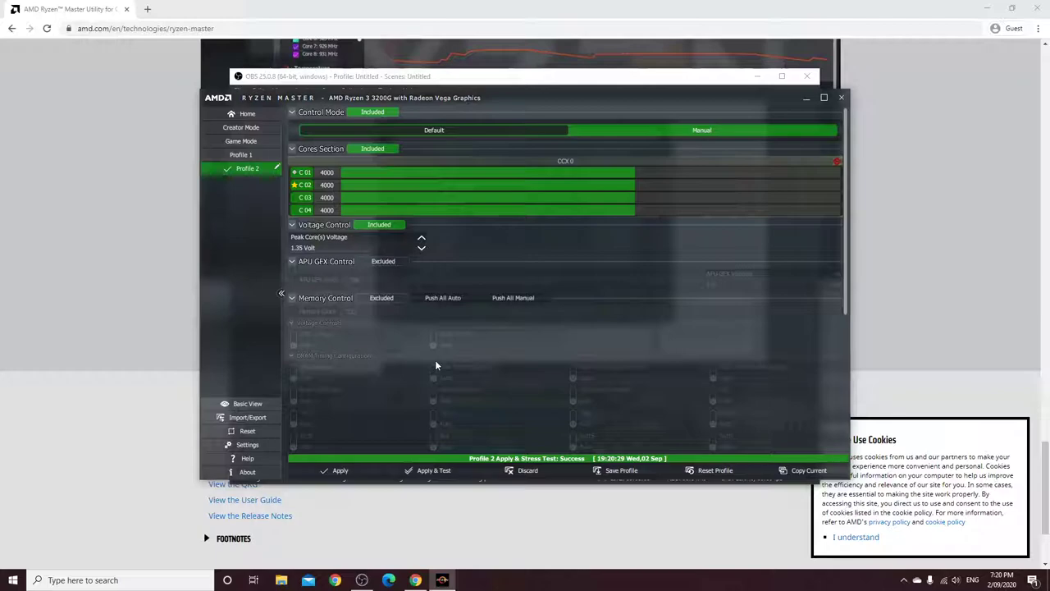
Include APU GFX Control in Profile 2 and set the APU GFX Clock to 1700.
click(383, 260)
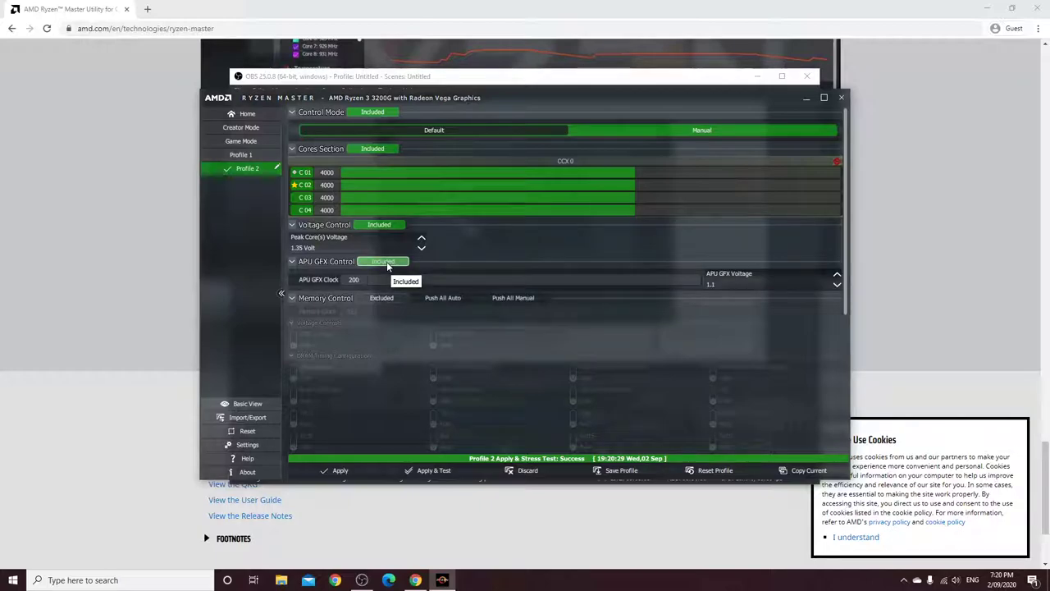
mouse_move(369, 279)
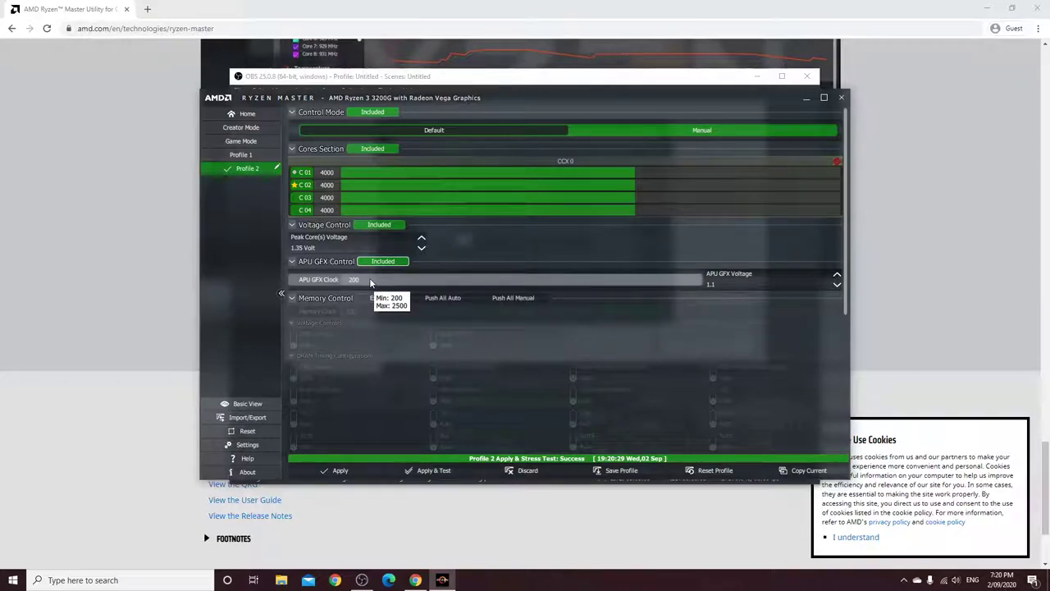
drag(369, 281, 587, 281)
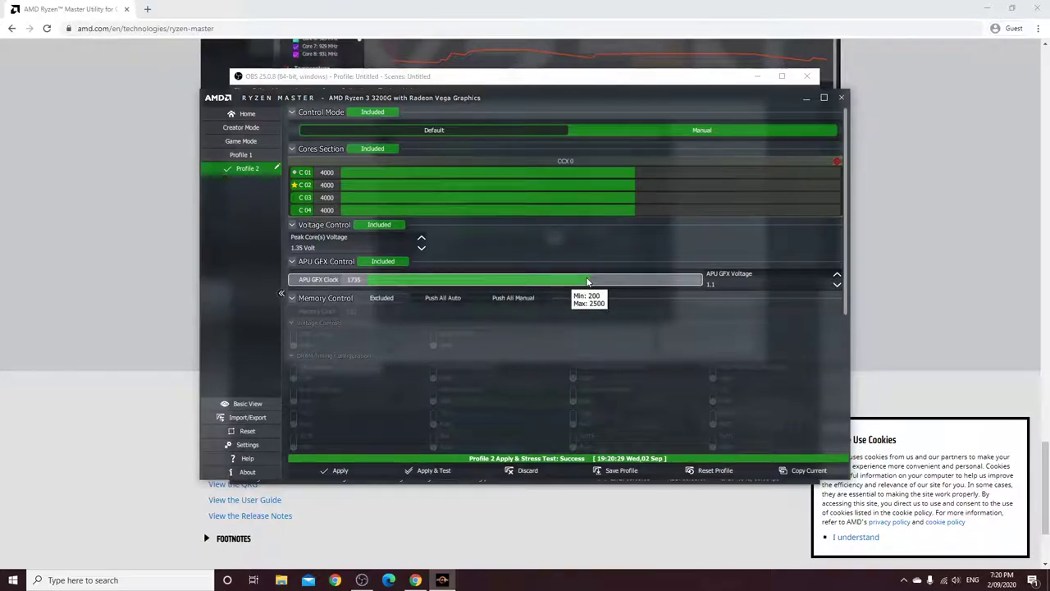
click(587, 282)
click(586, 282)
scroll(587, 281, down, 3)
scroll(587, 281, down, 1)
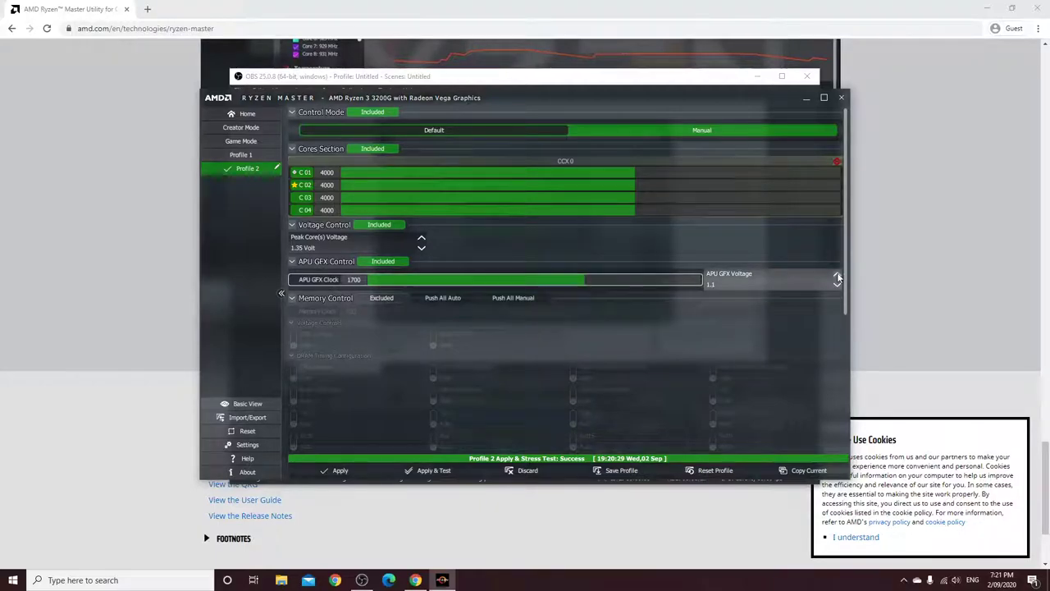
Set the APU GFX Voltage to 1.2 and apply Profile 2.
click(837, 276)
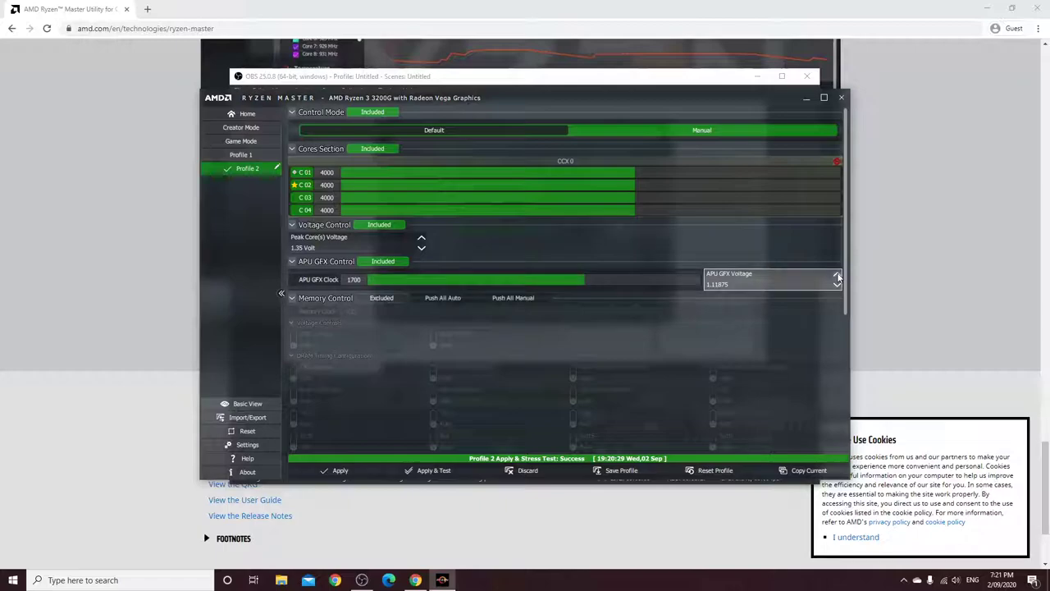
click(837, 276)
double_click(785, 284)
text(1.2)
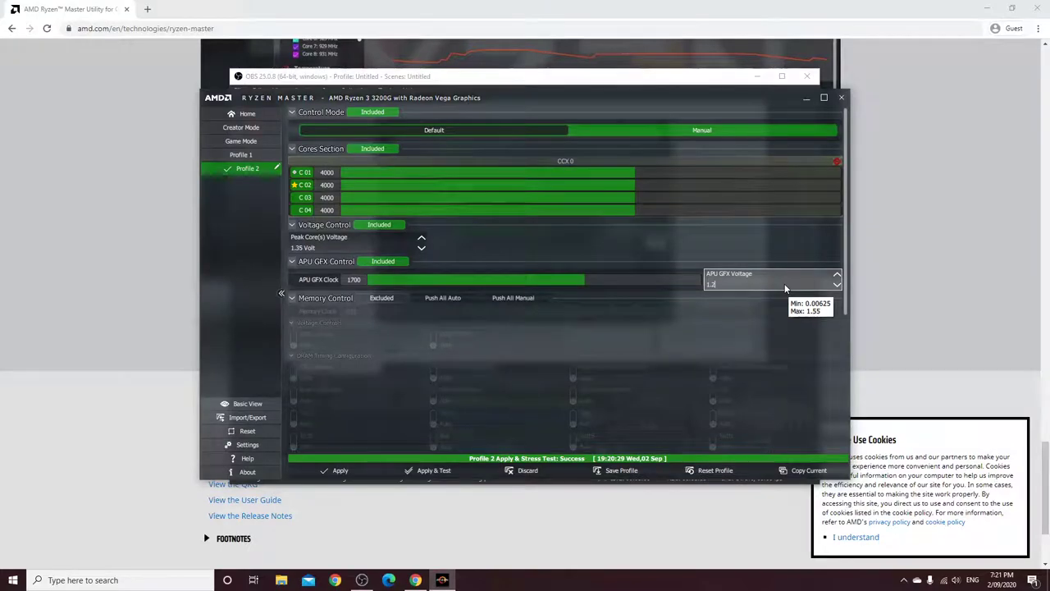
click(334, 472)
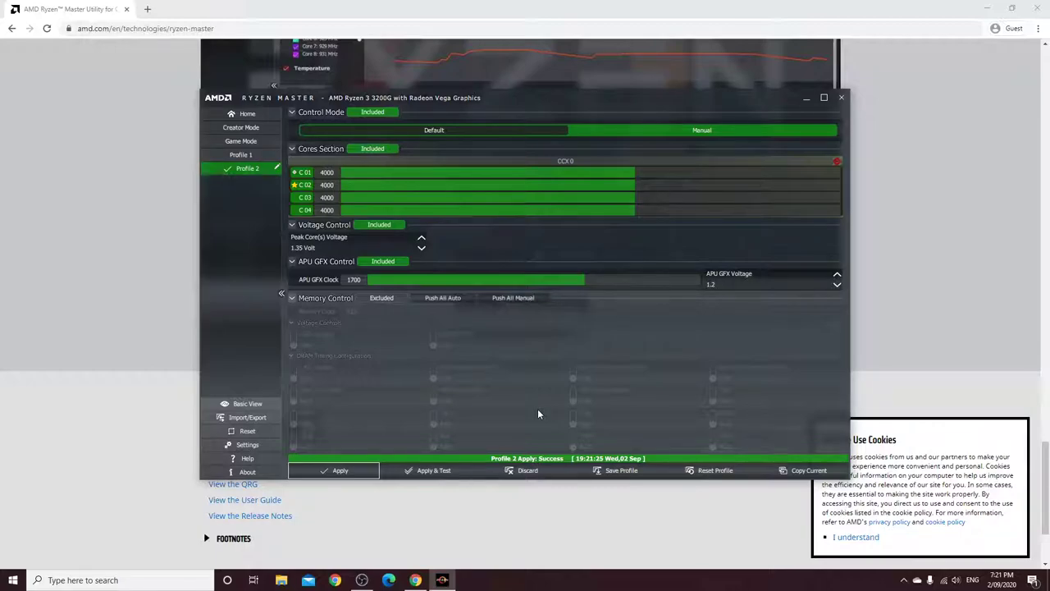
Stress-test and reapply Profile 2 with the graphics overclock, and close Ryzen Master.
click(425, 474)
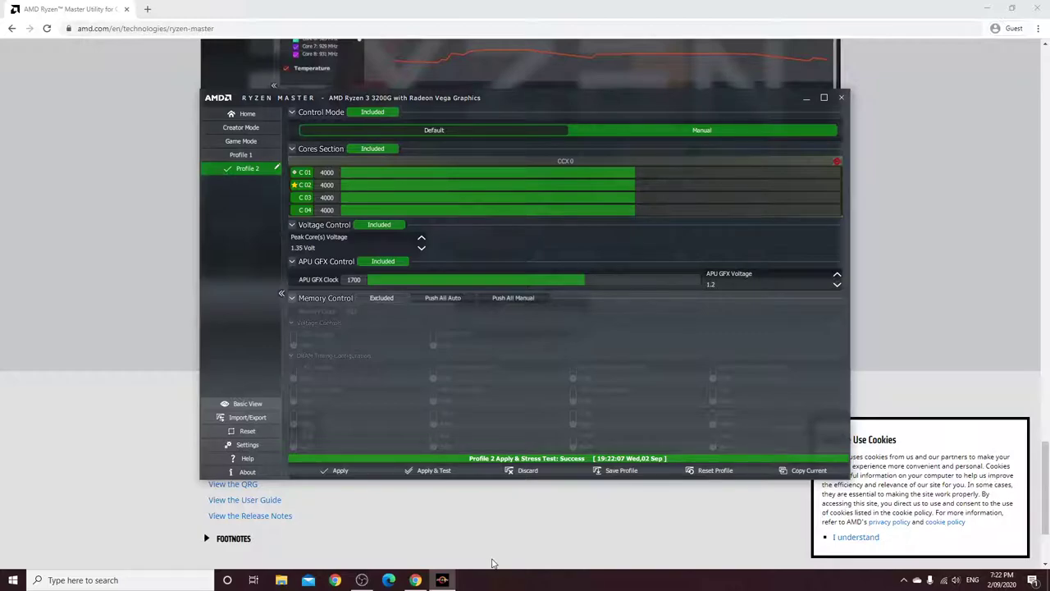
click(433, 470)
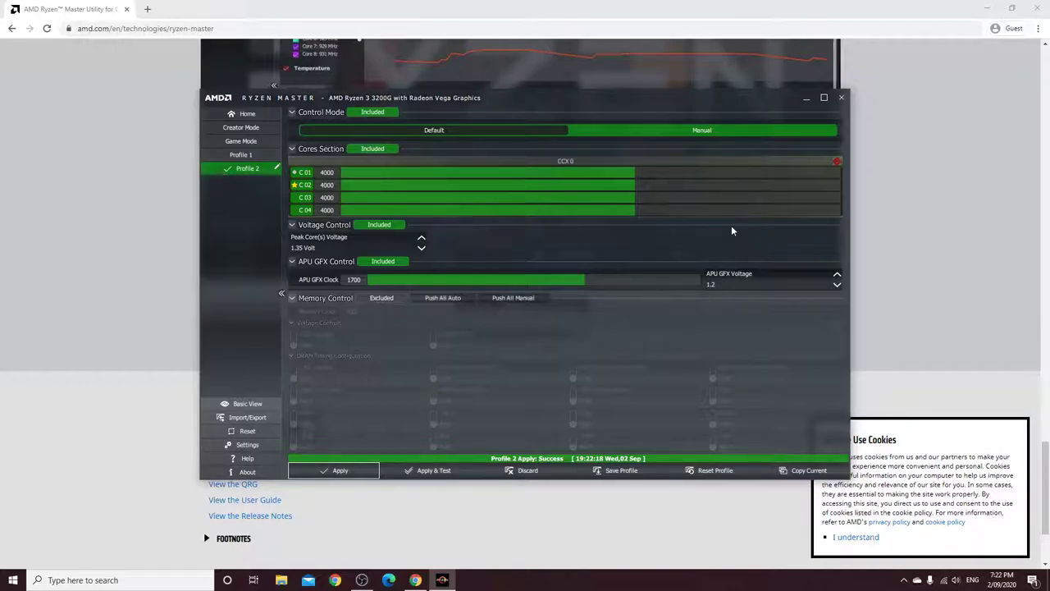
key(alt+F4)
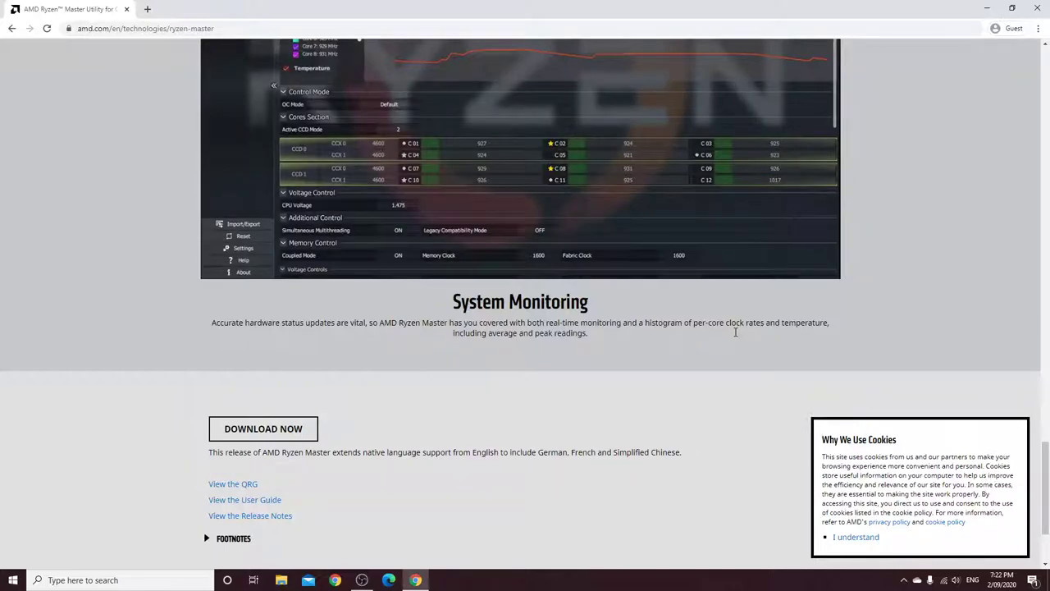
scroll(735, 333, up, 6)
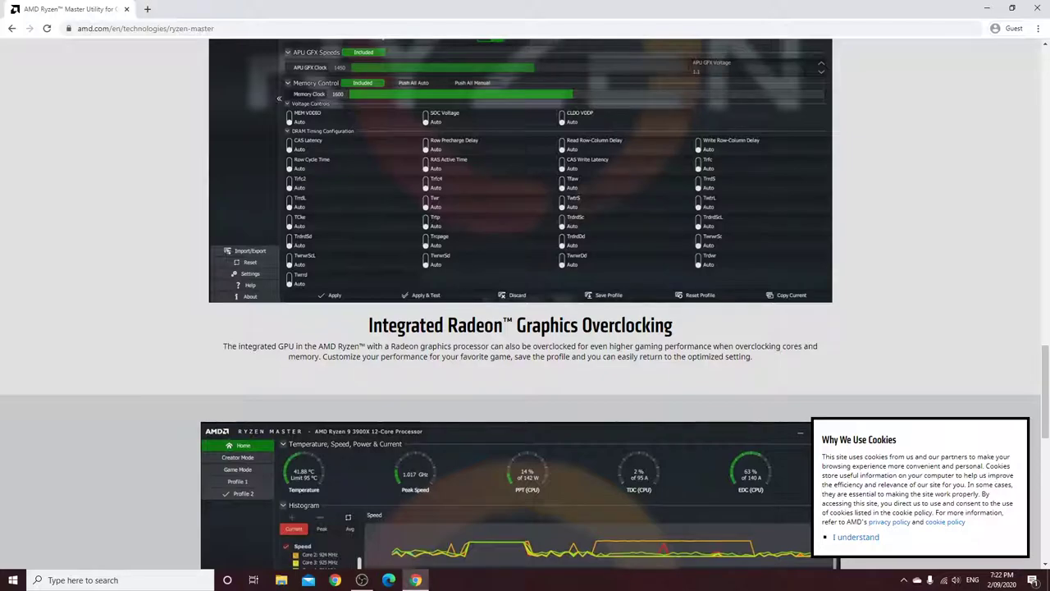
scroll(161, 379, up, 3)
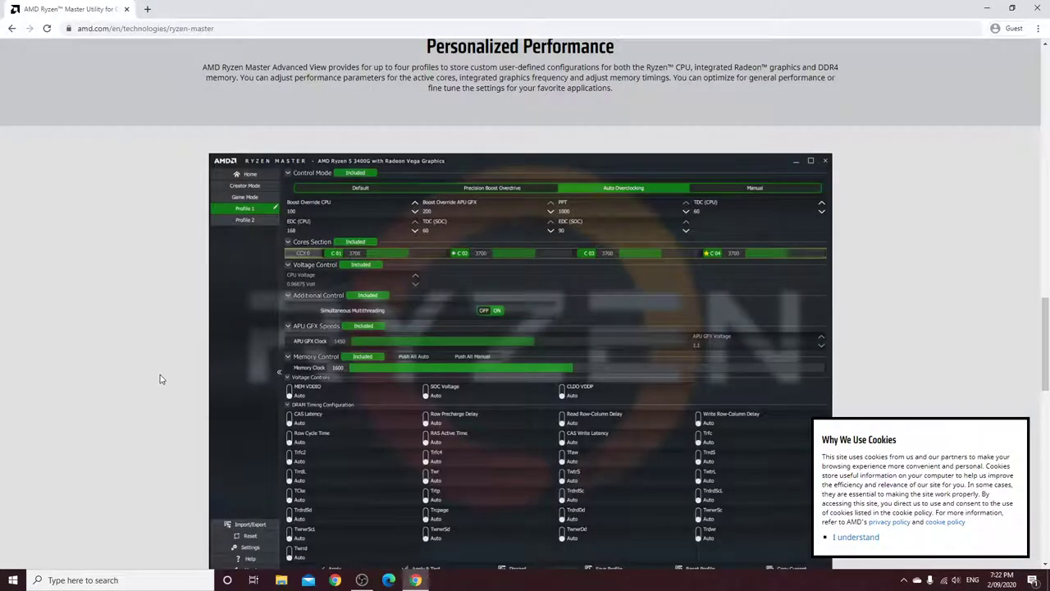